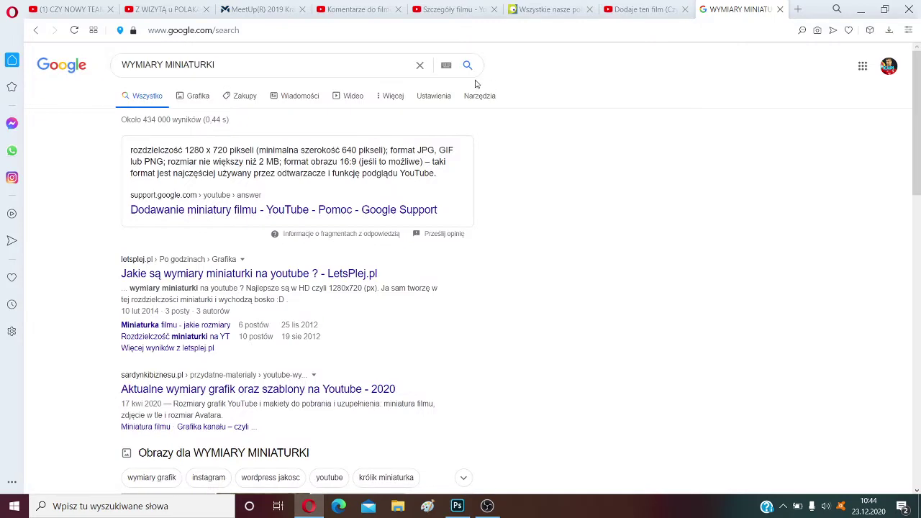
Step: Search Google for "WIADRO W MINECRAFT PNG" and show the image results
left_click(420, 65)
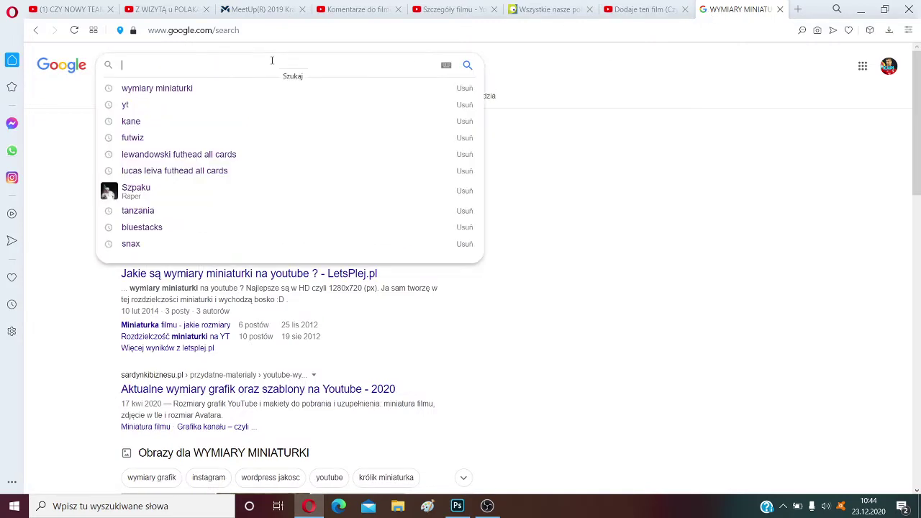
left_click(465, 190)
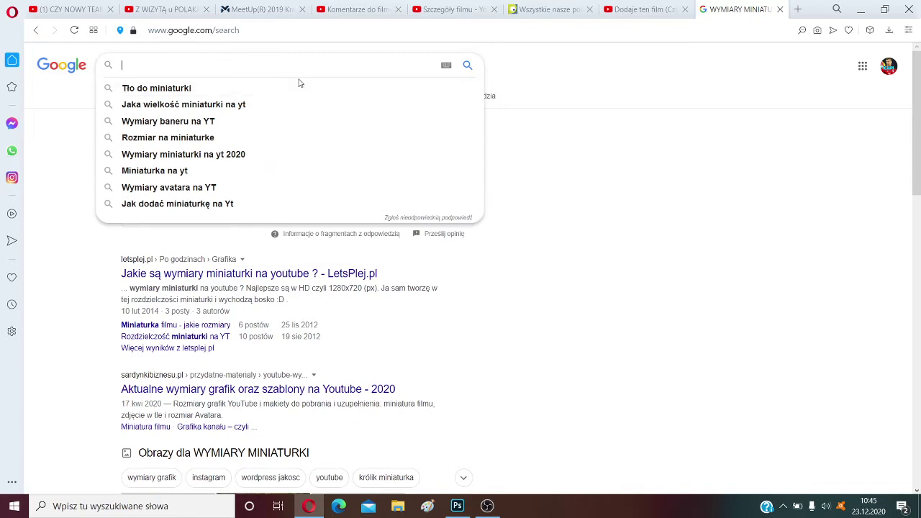
type("W")
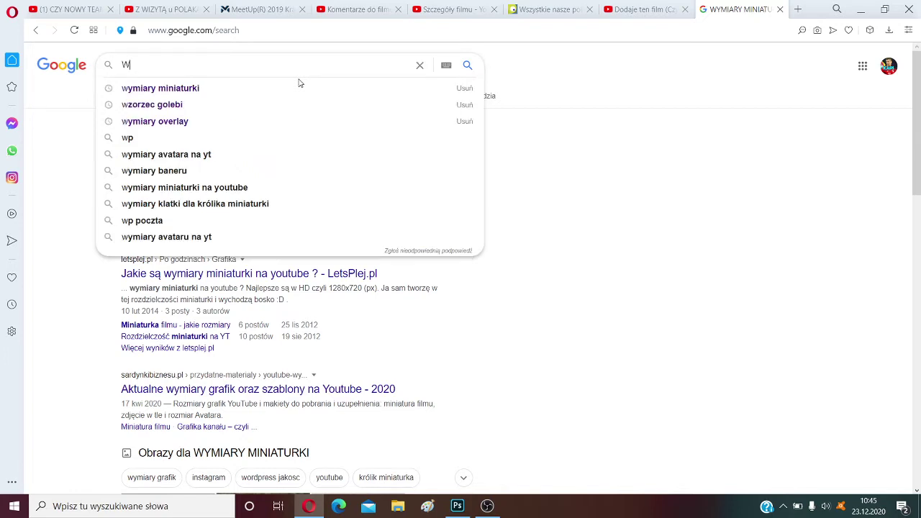
type("IADRO W MINECRAFT ")
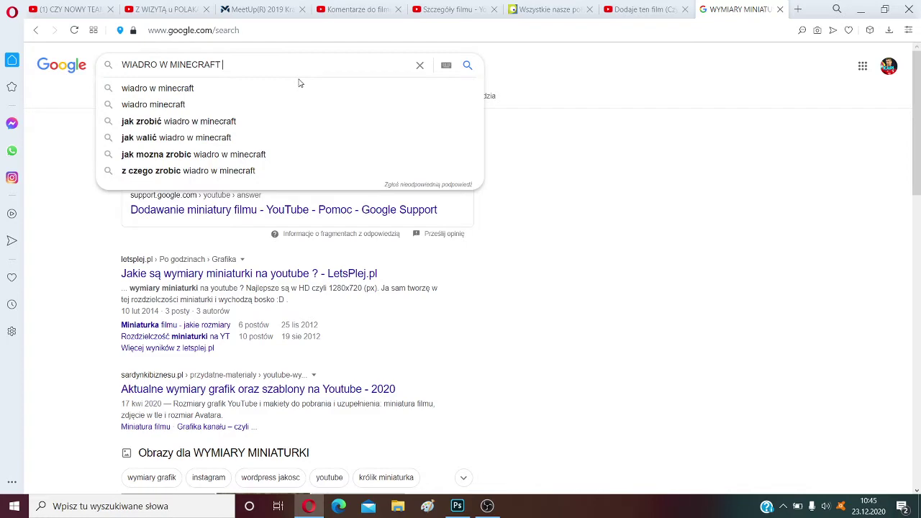
type("PNG")
key("Return")
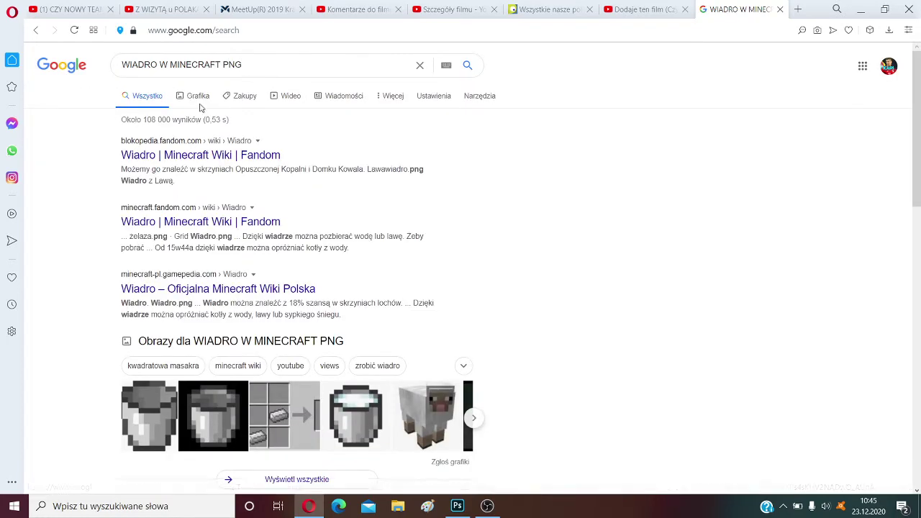
left_click(196, 96)
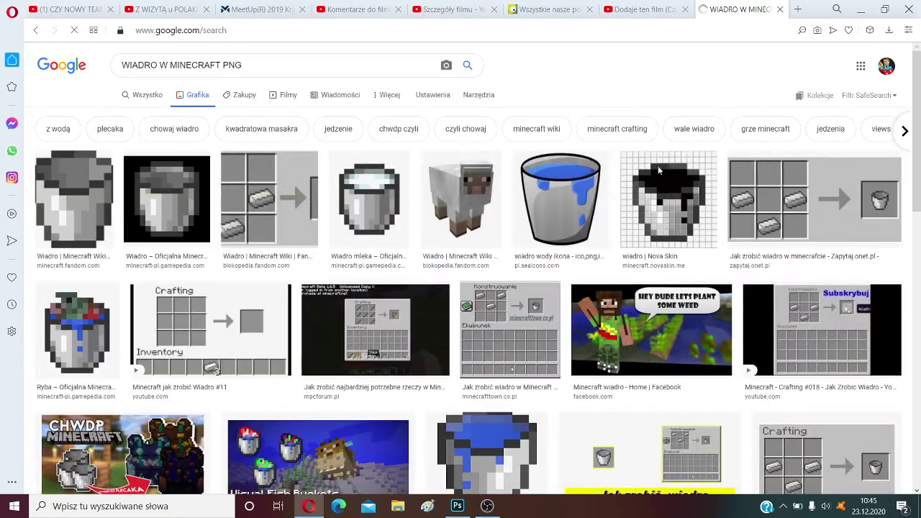
Step: Open the pixel-art water bucket image from Carolchanning.net in the results and copy it
scroll(648, 187, "down", 3)
left_click(555, 255)
scroll(555, 254, "down", 2)
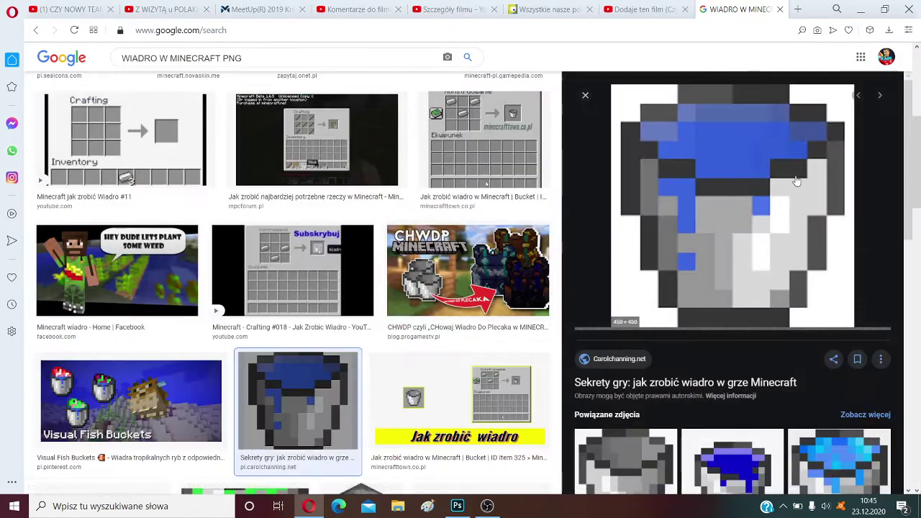
right_click(619, 177)
left_click(647, 344)
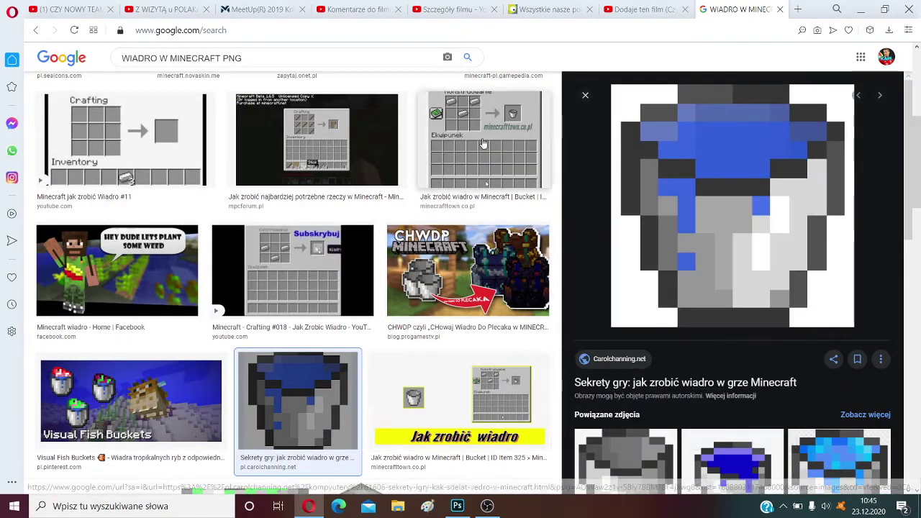
scroll(463, 440, "up", 2)
scroll(430, 432, "down", 2)
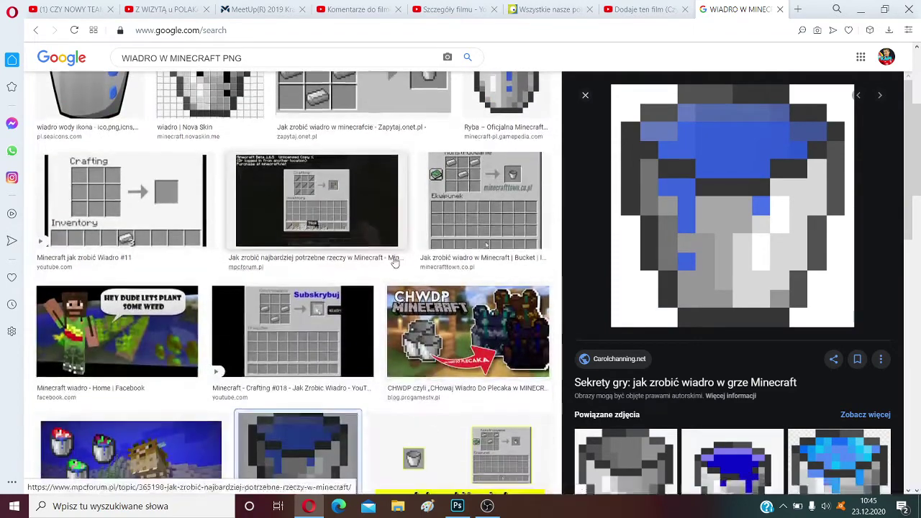
scroll(430, 432, "up", 4)
left_click(796, 10)
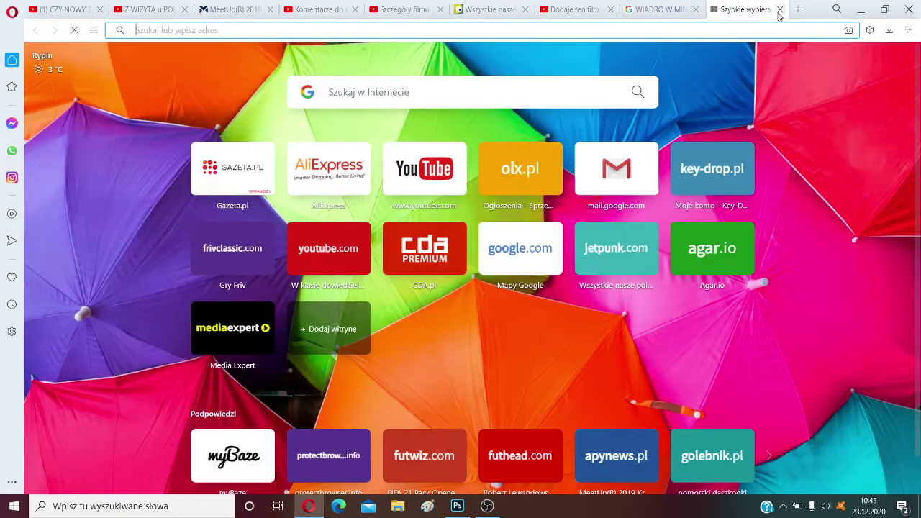
type("MINE")
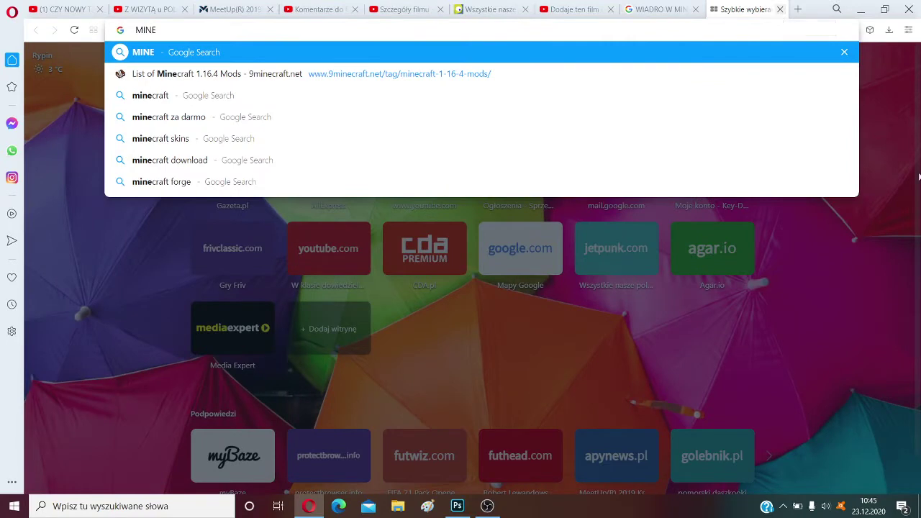
Step: Switch to Photoshop and fill the blank canvas with a horizontal cyan-to-magenta linear gradient, cyan at the left side
left_click(457, 506)
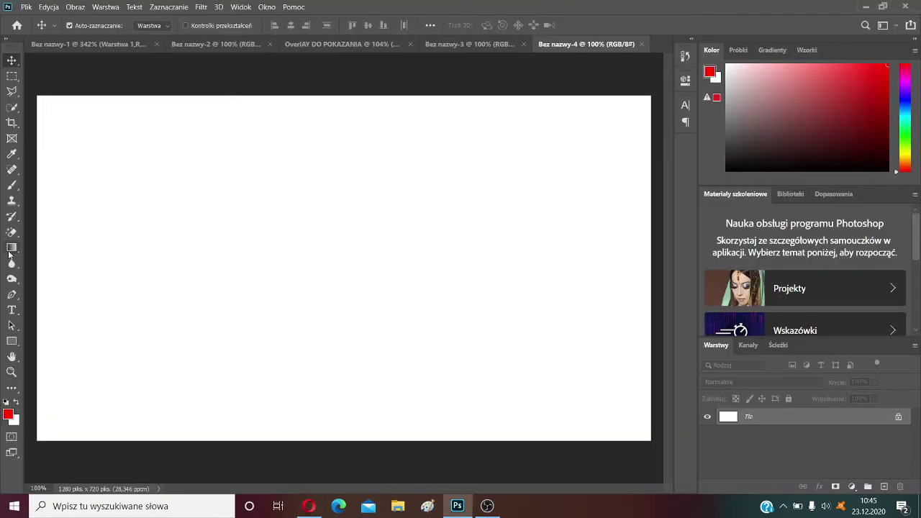
right_click(12, 249)
left_click(72, 247)
left_click_drag(166, 247, 561, 247)
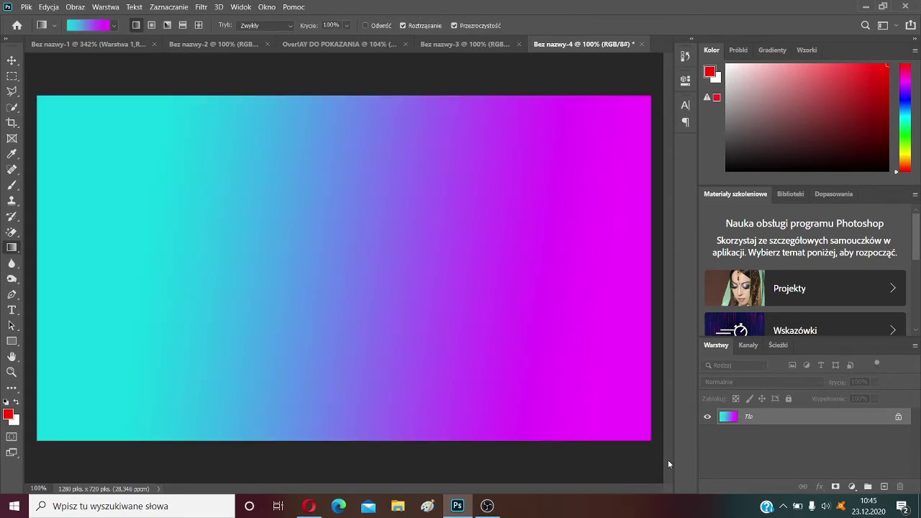
Step: Paste the copied bucket image onto a new layer and erase the white background around it with the Magic Eraser
left_click(884, 487)
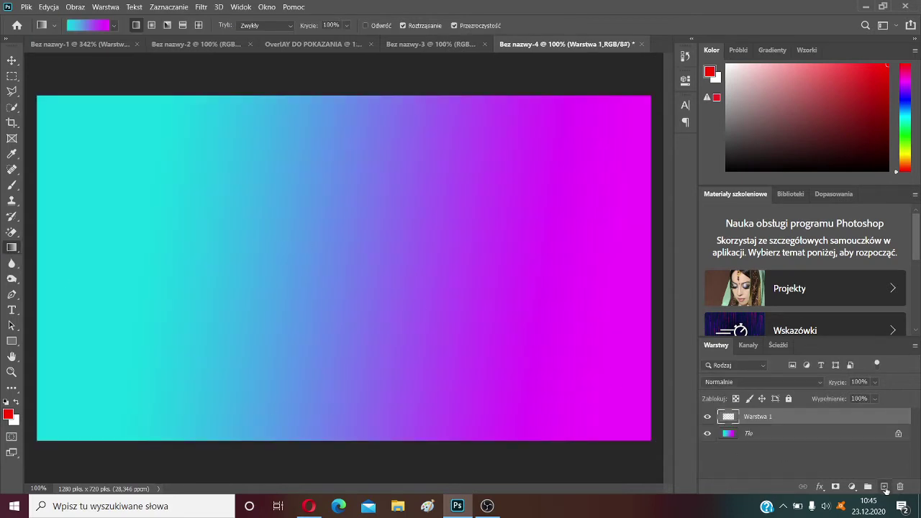
key("ctrl+v")
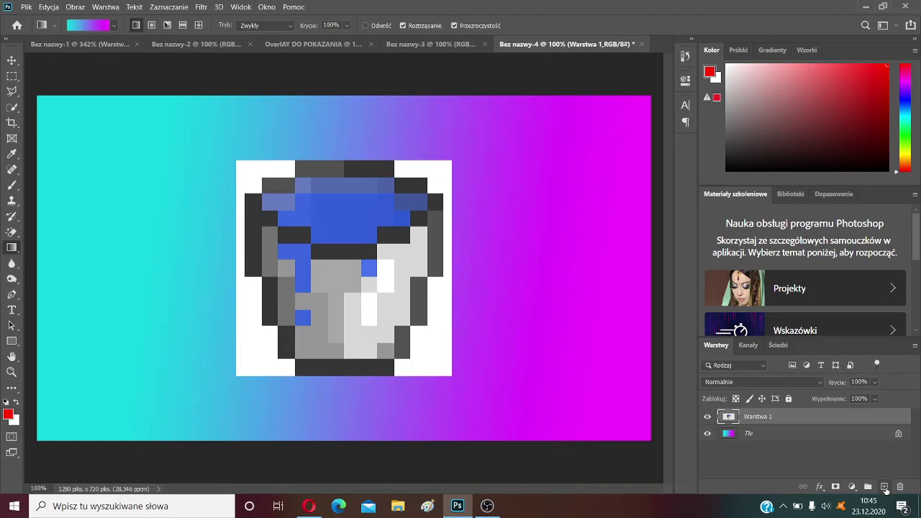
left_click(12, 231)
left_click(254, 173)
left_click(415, 176)
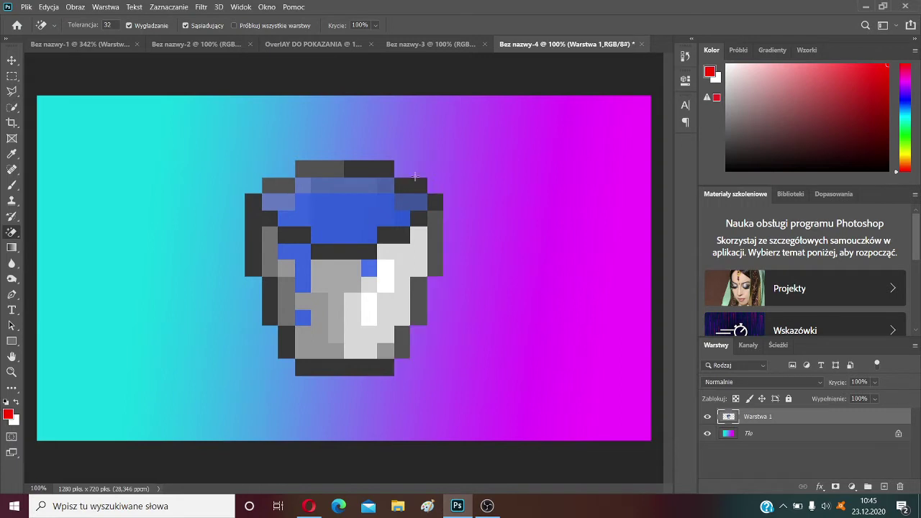
Step: Scale the bucket proportionally to about 75% and place it against the canvas's left edge, slightly above mid-height
left_click(12, 60)
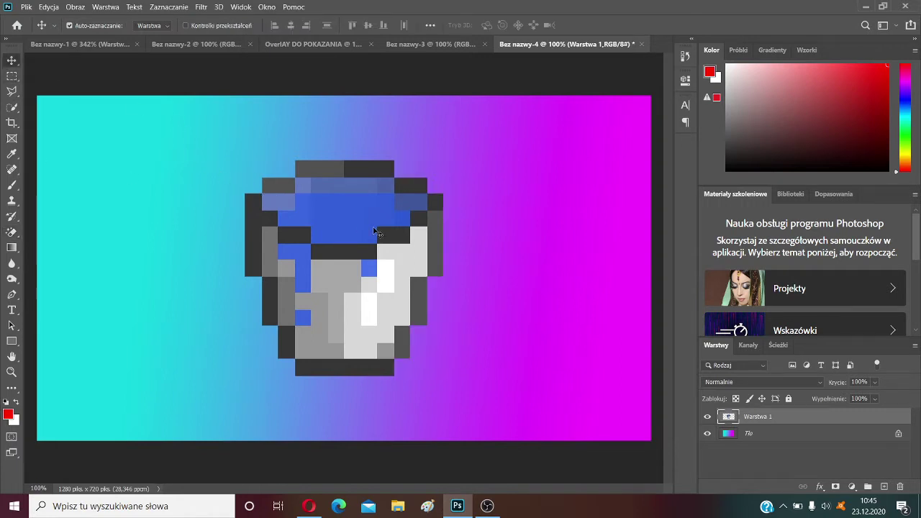
left_click_drag(382, 228, 355, 226)
key("ctrl+t")
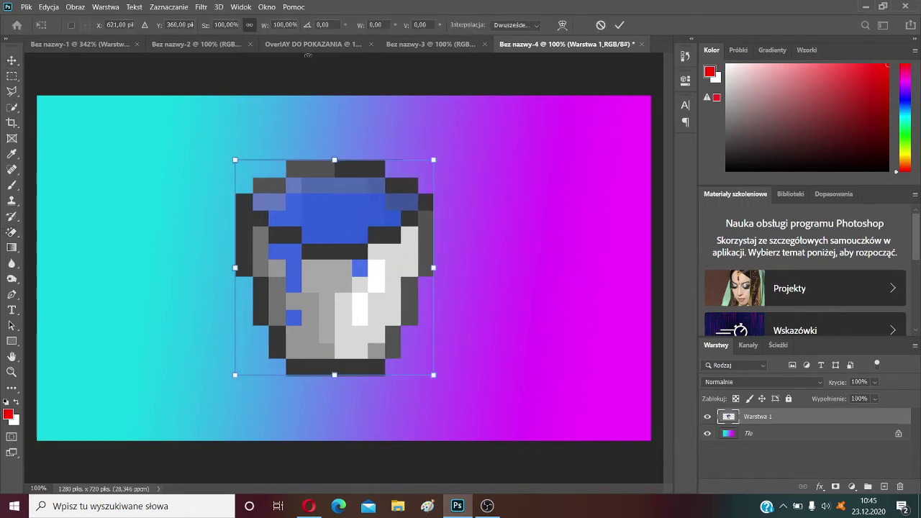
left_click_drag(433, 159, 384, 213)
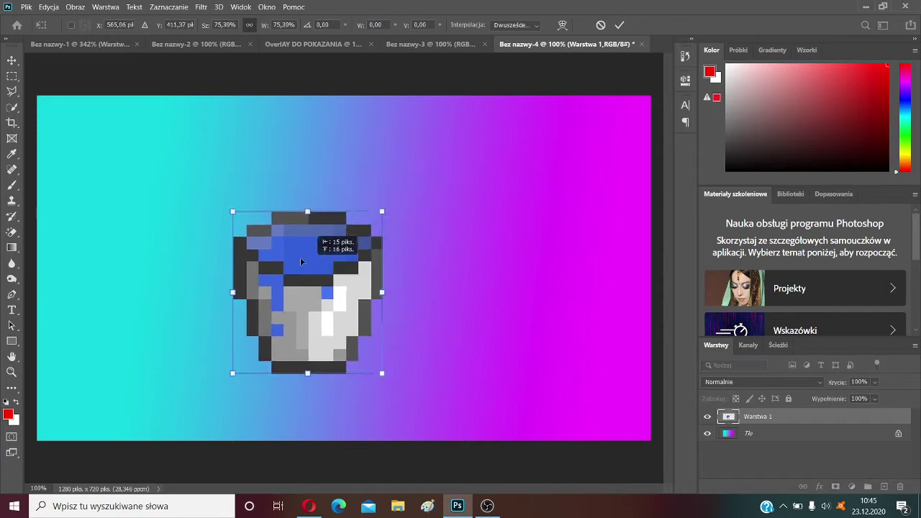
left_click_drag(313, 282, 125, 228)
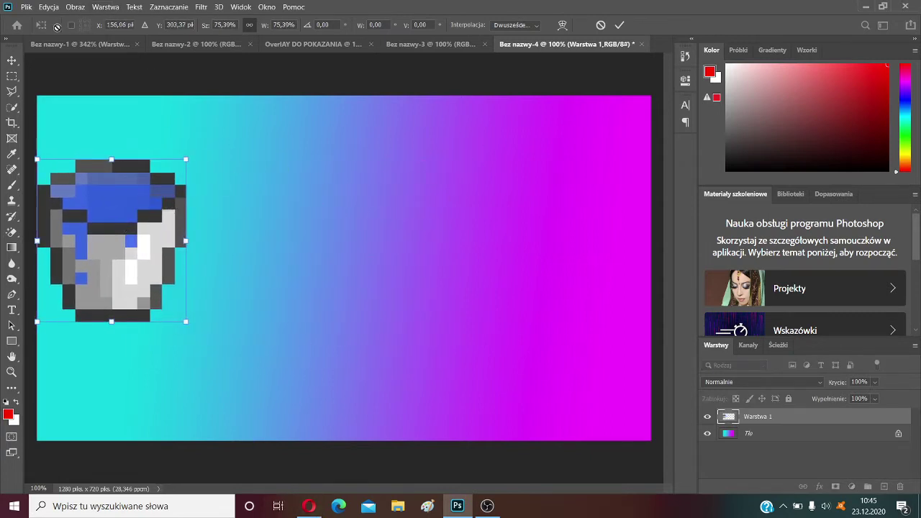
left_click(27, 7)
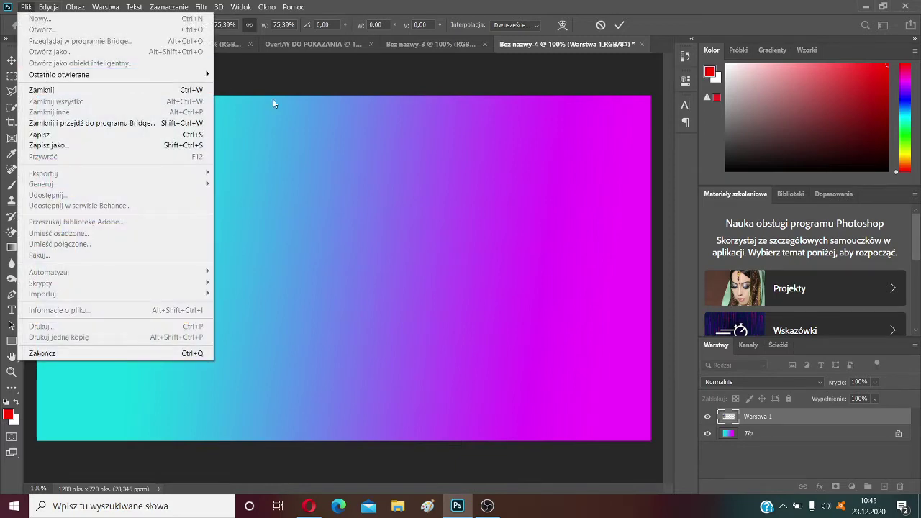
left_click(483, 72)
Step: Open the "EXE gfx pack2" PSD file from the paczki folder
left_click(26, 7)
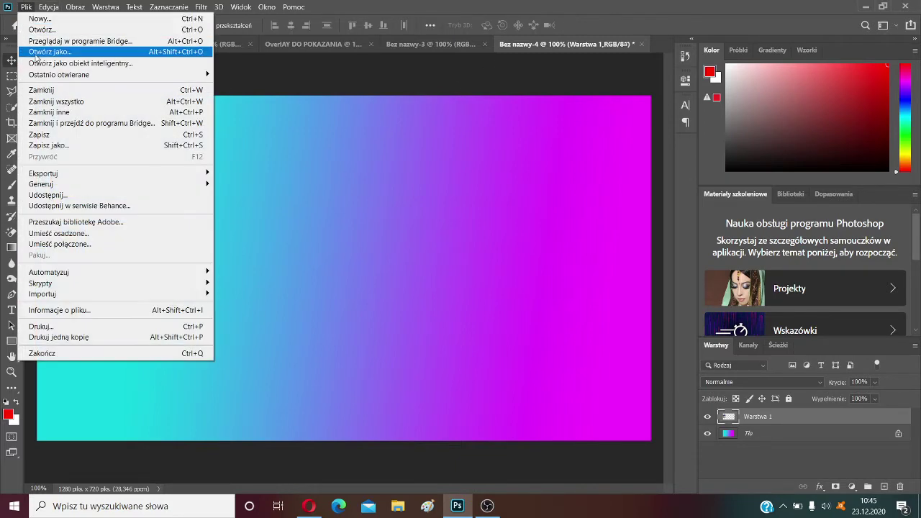
left_click(363, 193)
key("ctrl+o")
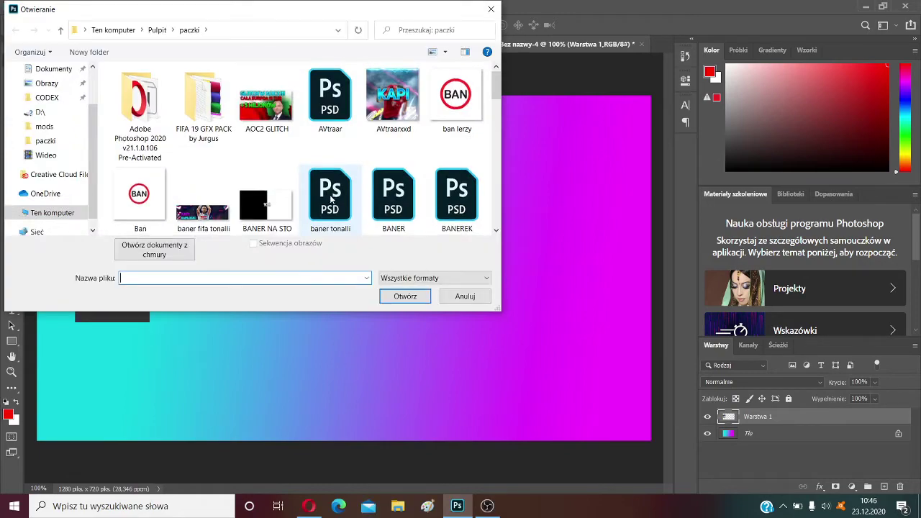
scroll(331, 190, "up", 5)
scroll(331, 189, "up", 1)
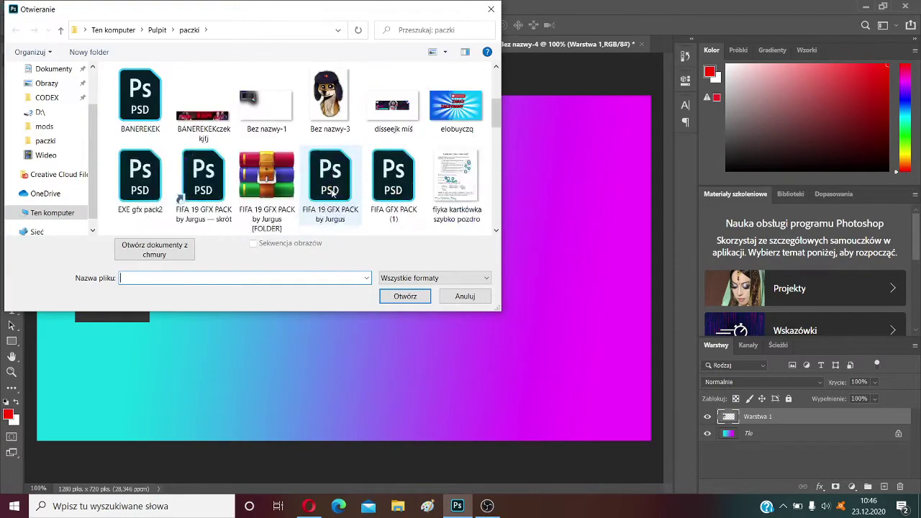
scroll(332, 190, "down", 1)
scroll(332, 192, "up", 2)
scroll(331, 192, "down", 1)
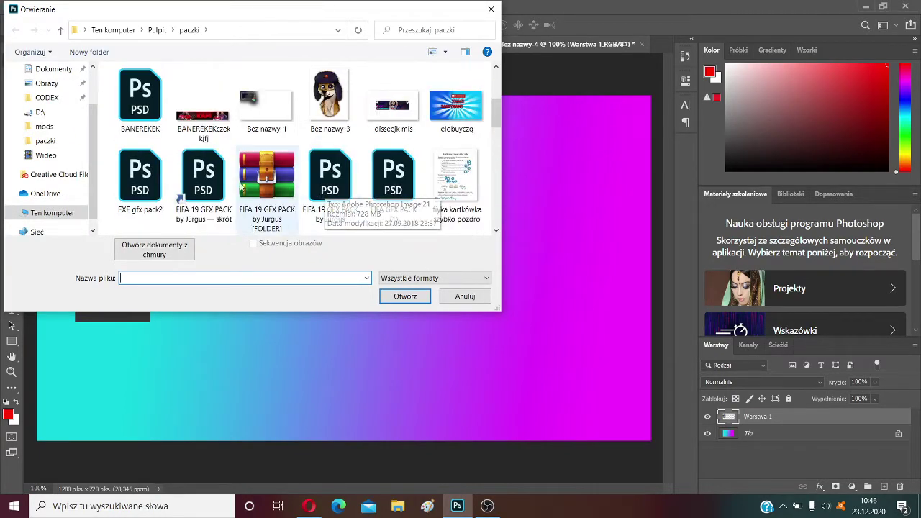
left_click(140, 179)
left_click(404, 296)
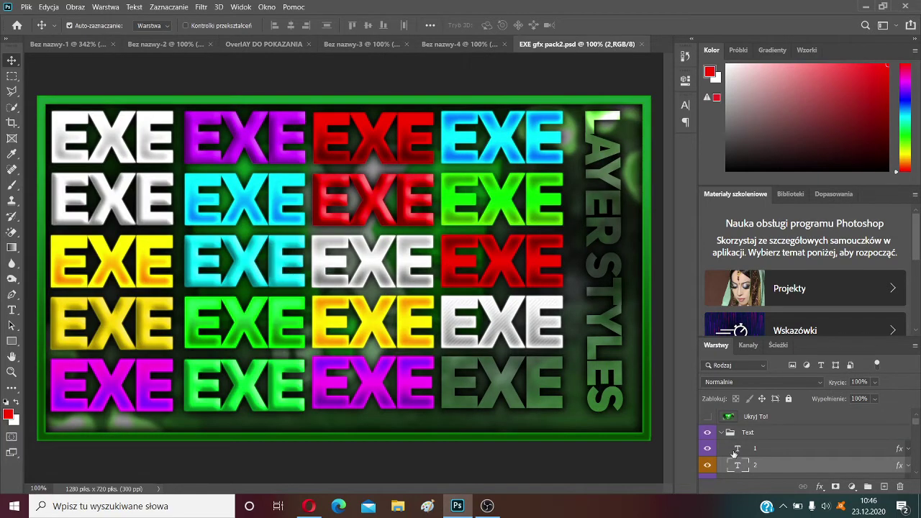
Step: Preview the "Ukryj To!" layer of the GFX pack, and hide and collapse the Text group
left_click(710, 417)
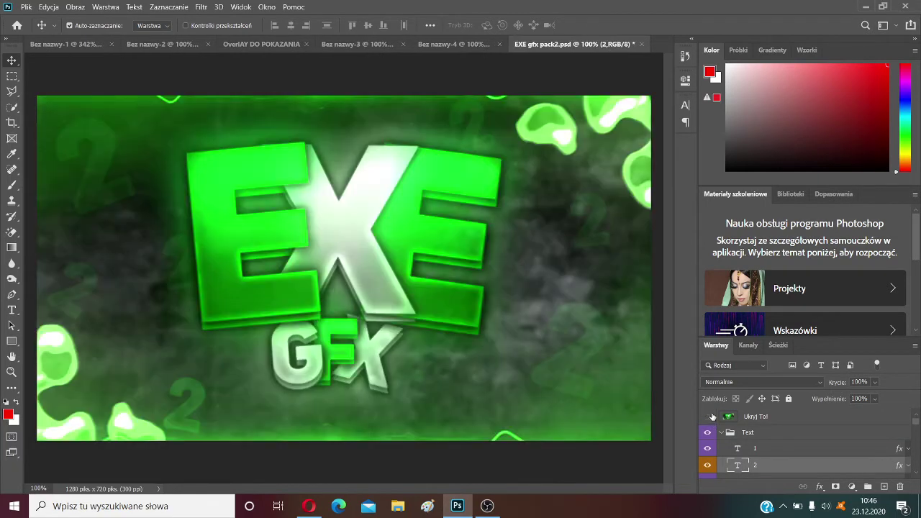
left_click(710, 417)
left_click(721, 433)
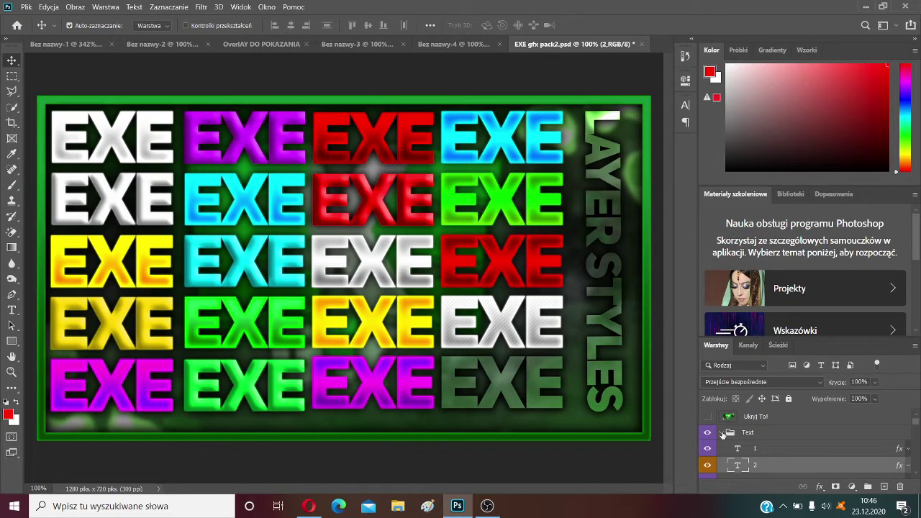
left_click(717, 435)
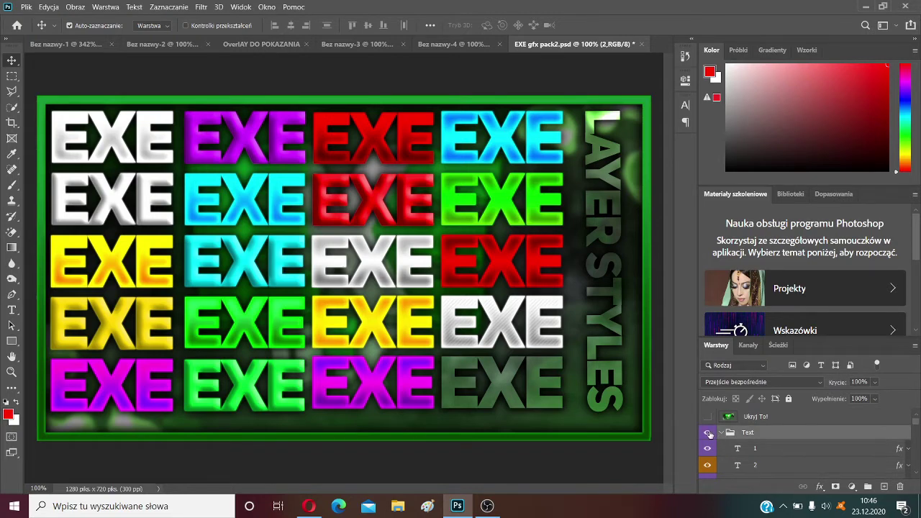
left_click(709, 434)
left_click(721, 433)
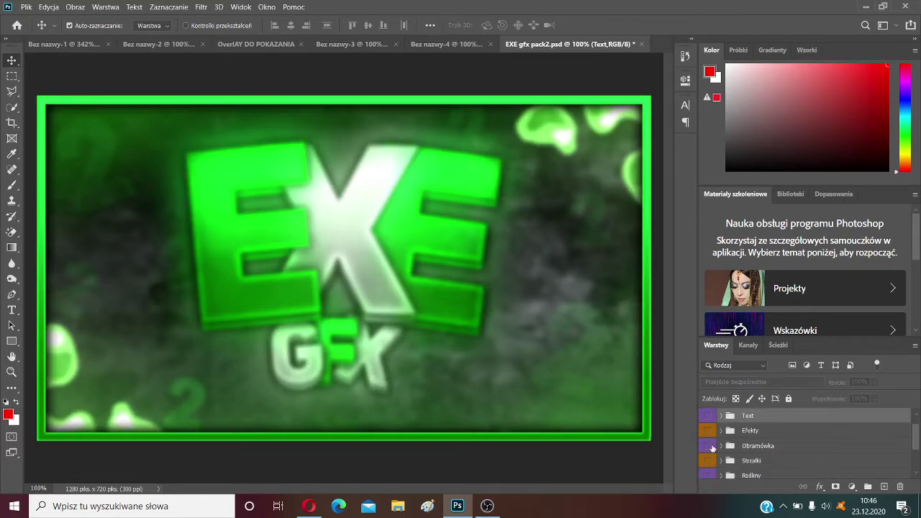
Step: Expand and show the Strzałki group, making only its yellow arrow layer "żółta" visible after previewing the white one
left_click(722, 461)
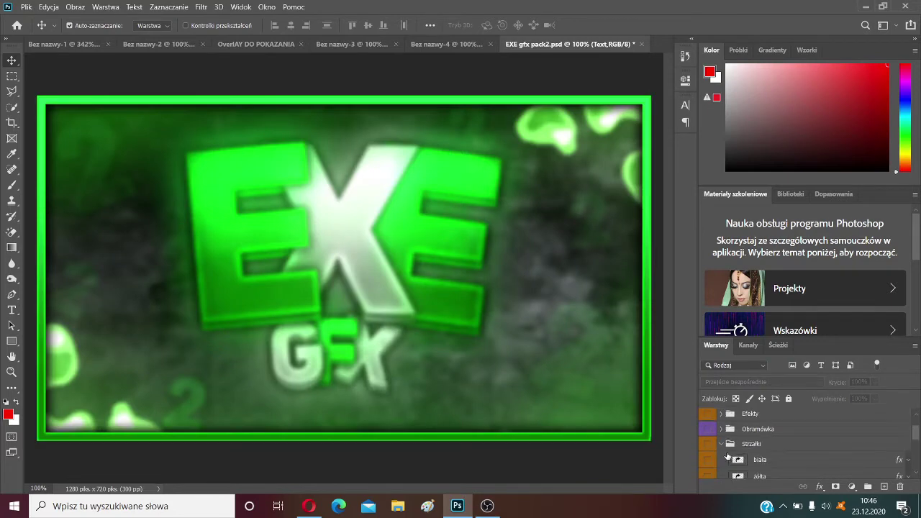
scroll(721, 456, "down", 1)
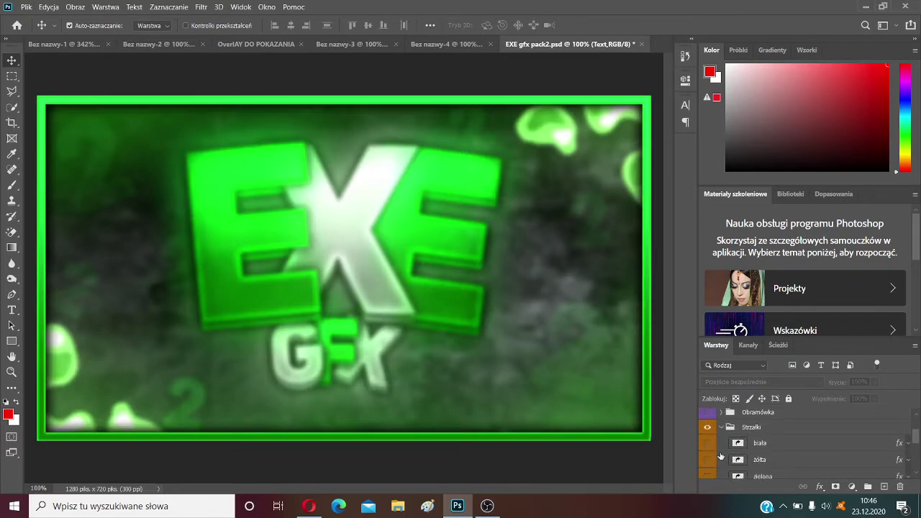
left_click(709, 444)
scroll(711, 449, "down", 1)
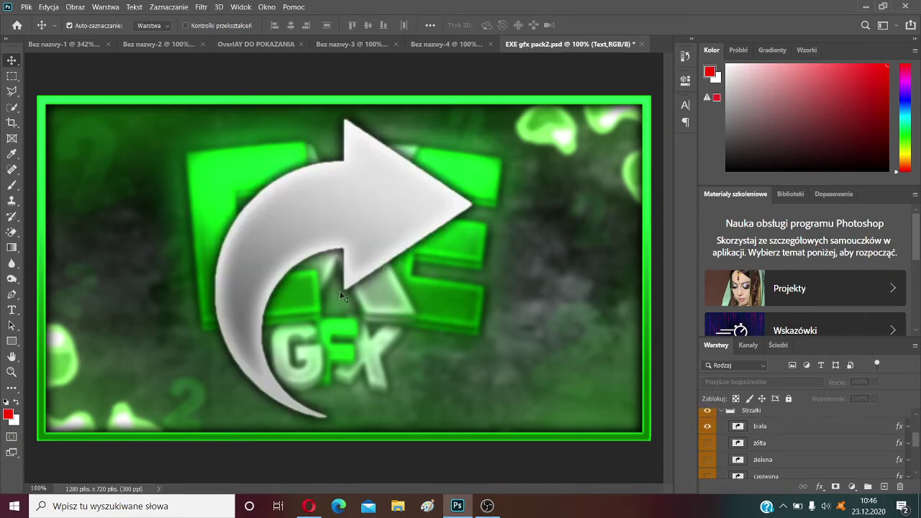
left_click(708, 444)
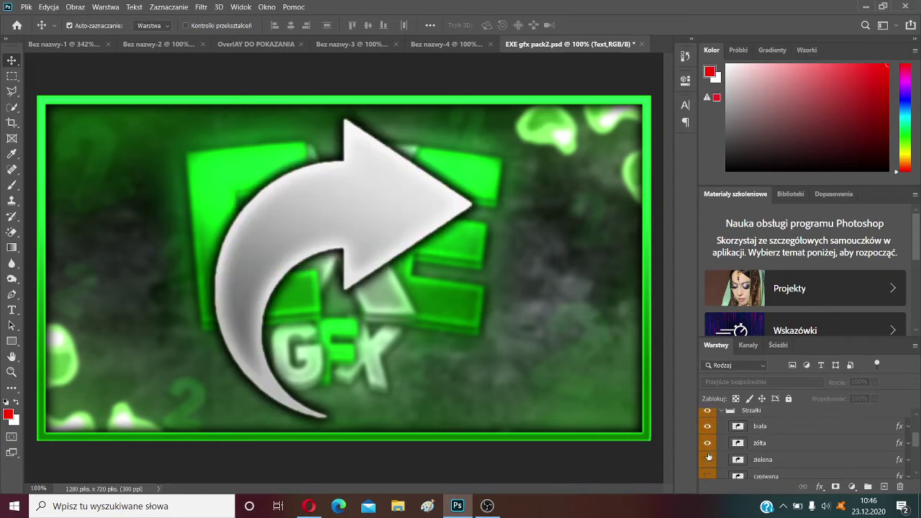
left_click(705, 429)
scroll(707, 428, "down", 1)
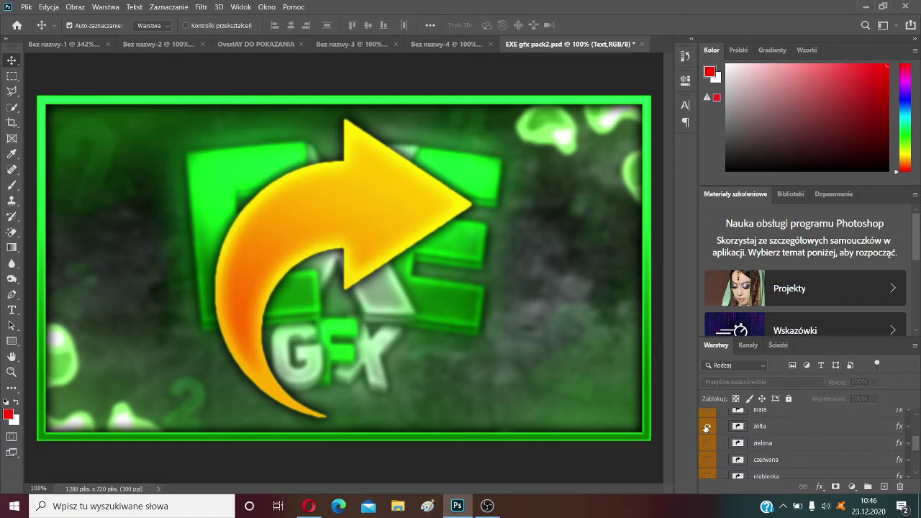
Step: Hide the yellow arrow, show the red arrow layer "czerwona" and copy it into the Bez nazwy-4 document, left of the canvas centre
left_click(707, 428)
left_click(708, 461)
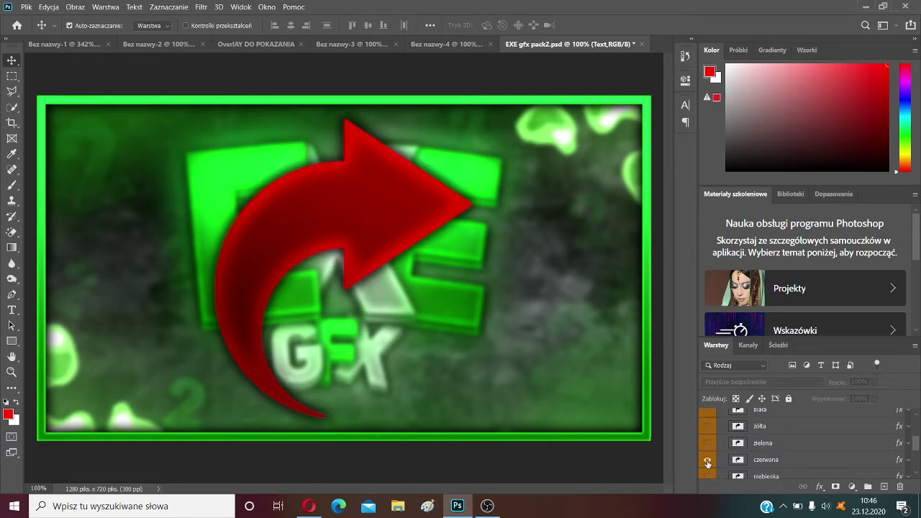
left_click_drag(752, 460, 432, 239)
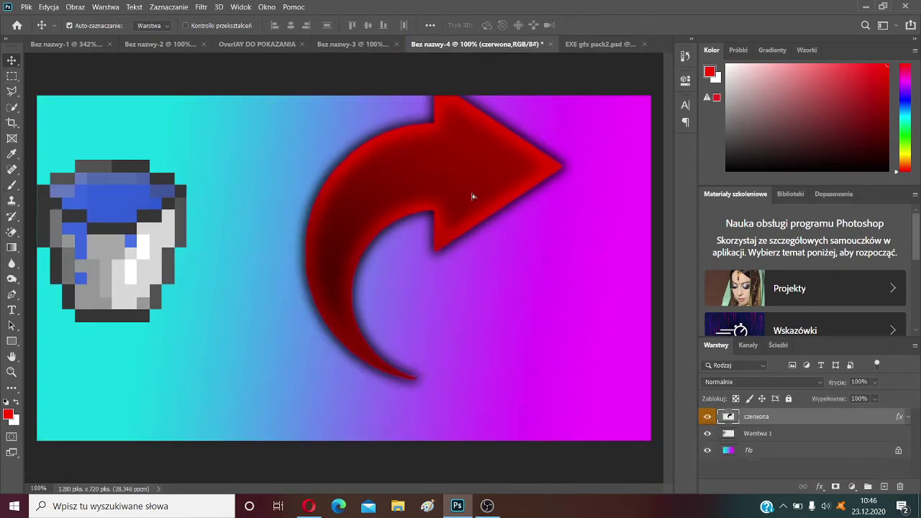
left_click_drag(472, 193, 405, 218)
Step: Scale the red arrow down to about 89%, rotate it clockwise so its head points down and right, and place it beside the bucket
key("ctrl+t")
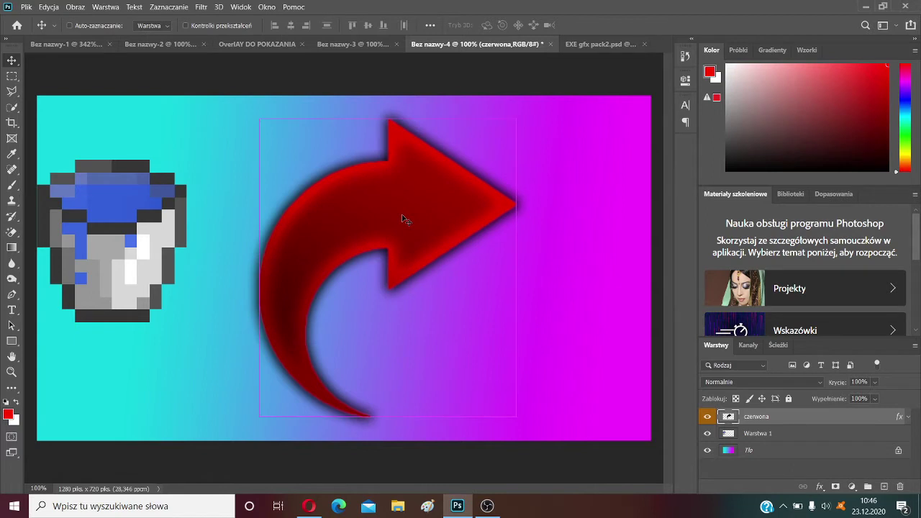
left_click_drag(250, 118, 285, 145)
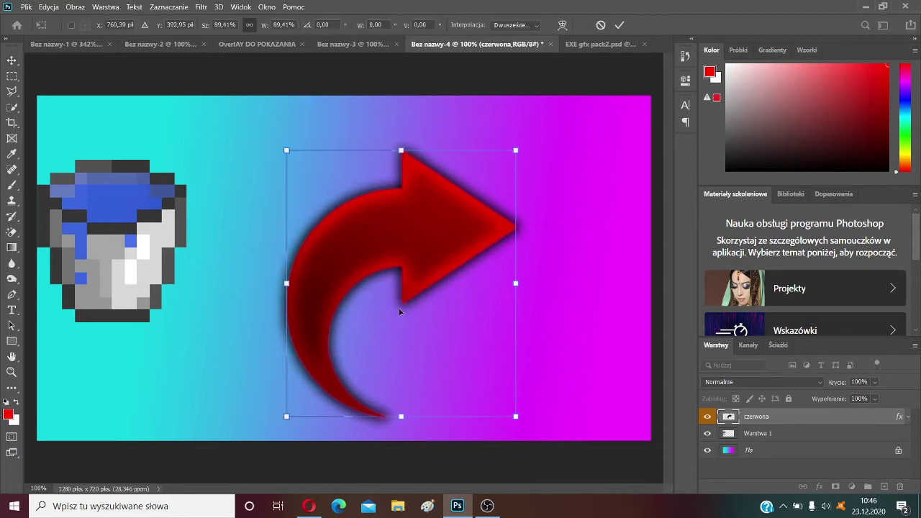
left_click_drag(378, 267, 281, 238)
left_click_drag(424, 115, 529, 274)
left_click_drag(311, 208, 297, 194)
Step: Place the "czerwona" layer beneath the bucket layer and shift the arrow left so its tail sits behind the bucket
left_click_drag(806, 423, 808, 435)
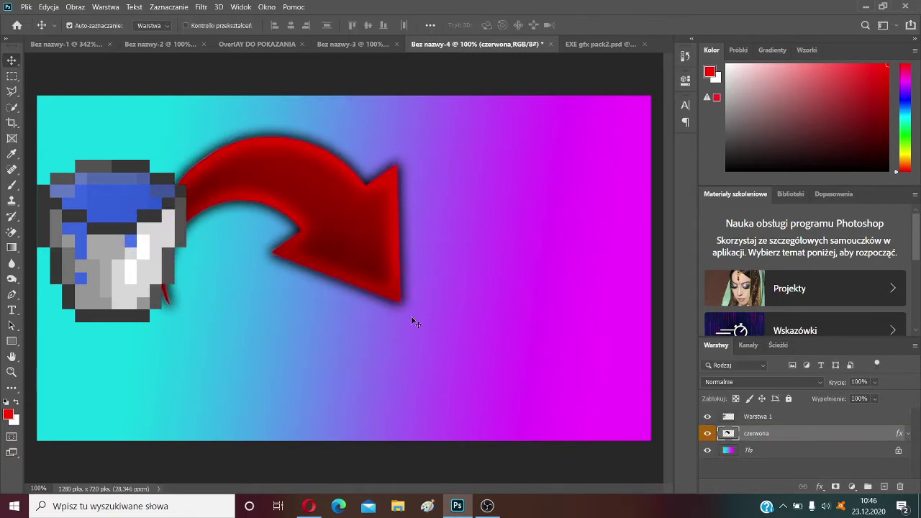
left_click_drag(311, 236, 291, 236)
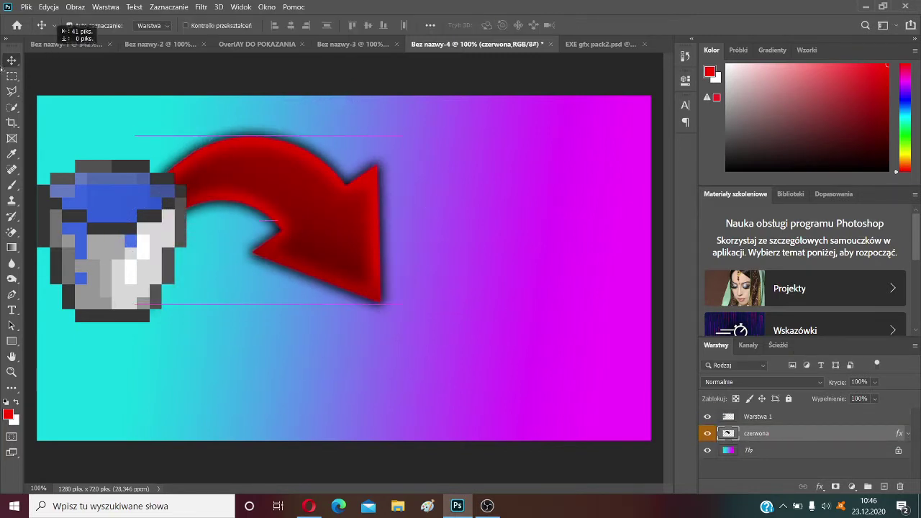
left_click_drag(315, 207, 298, 207)
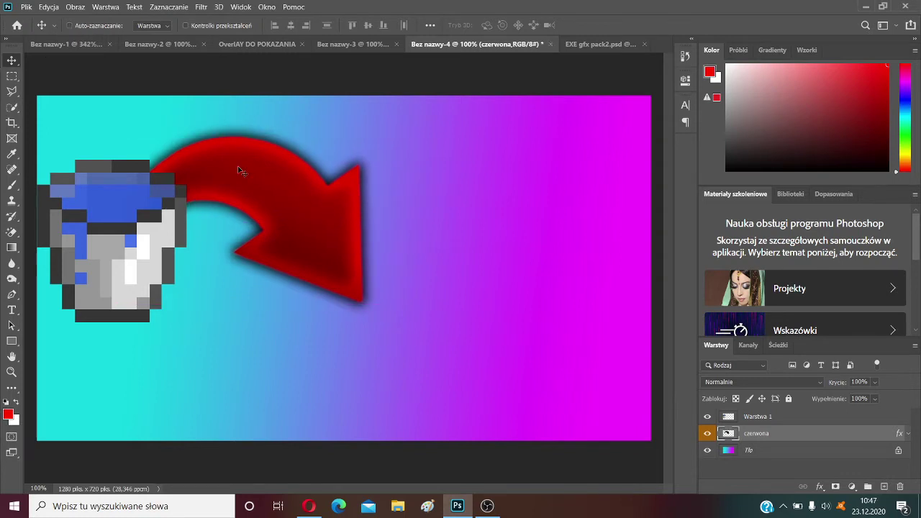
Step: Warp the right edge of the arrow's head upward, undo an extra pull on its lower right corner, and apply the warp
key("ctrl+t")
left_click(562, 25)
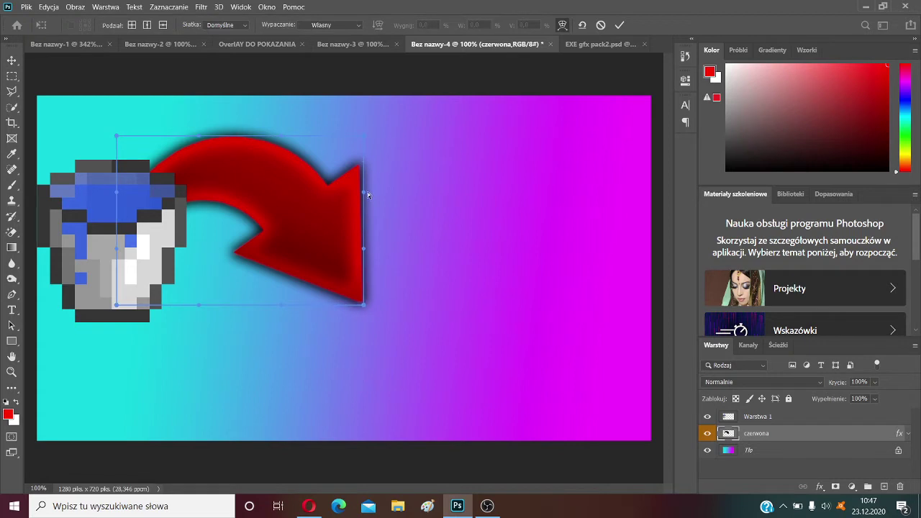
left_click_drag(364, 192, 353, 220)
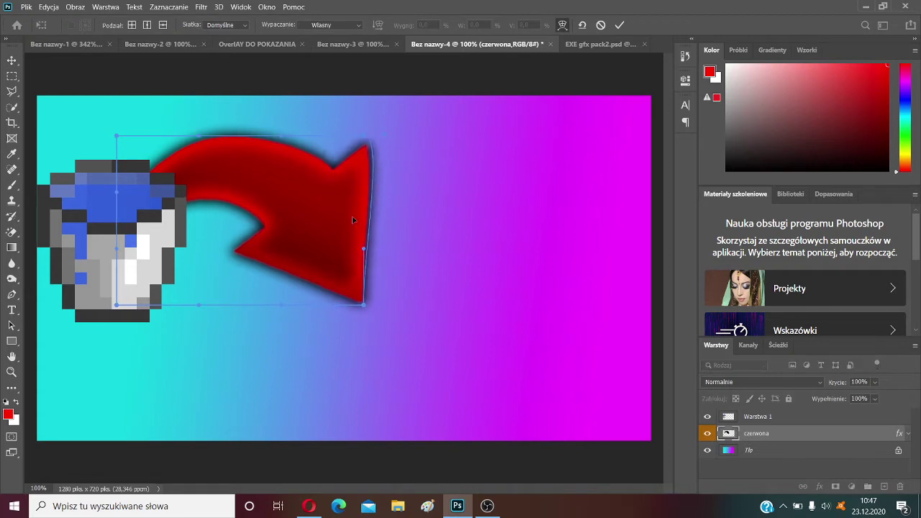
left_click_drag(365, 310, 547, 216)
key("ctrl+z")
left_click(619, 26)
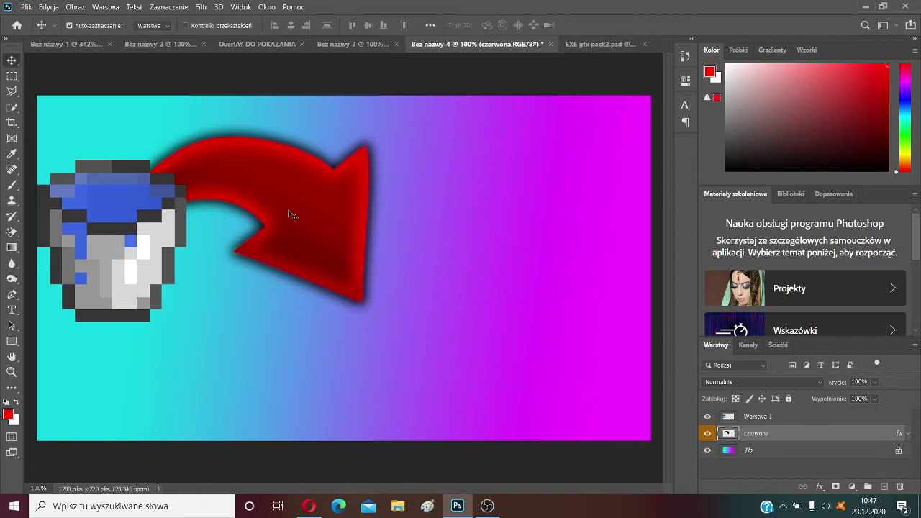
Step: Rotate the red arrow to about -12.7°, scale it to about 101%, and position it curving out from behind the bucket along the canvas's upper edge
key("ctrl+t")
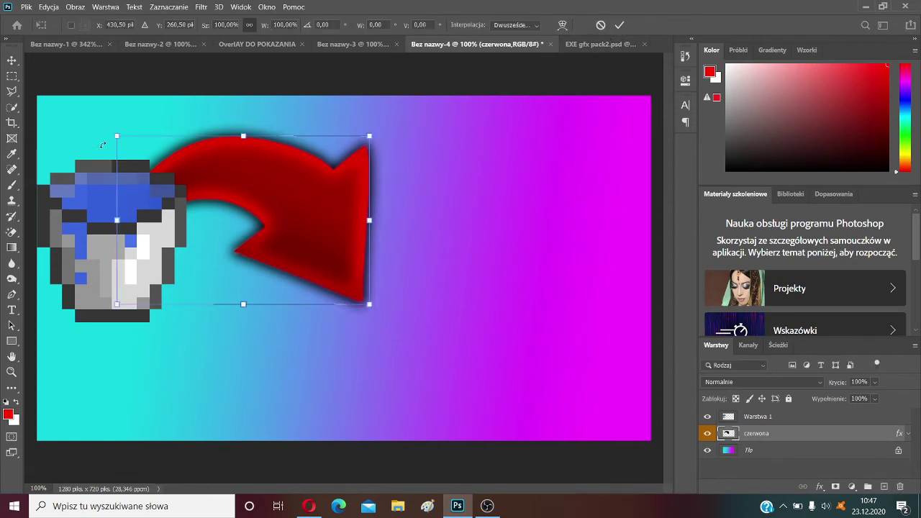
left_click_drag(118, 137, 106, 161)
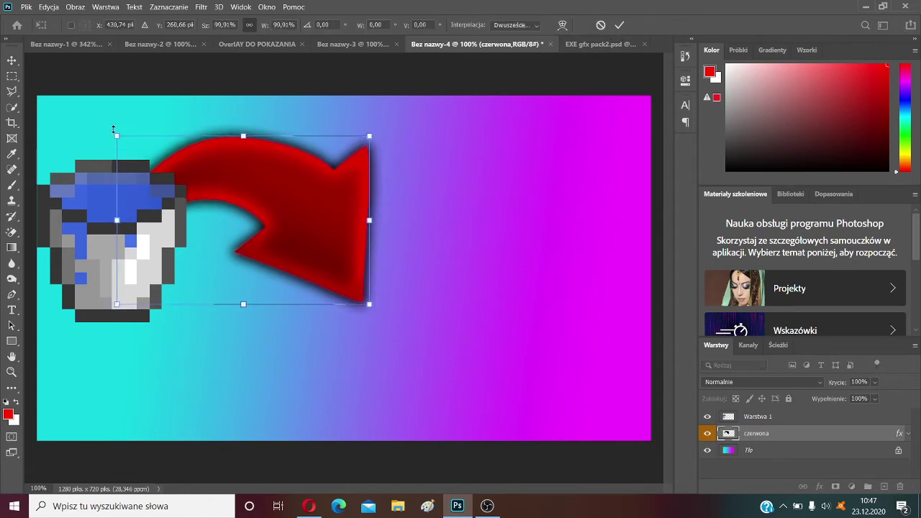
left_click_drag(113, 130, 87, 193)
left_click_drag(227, 230, 311, 212)
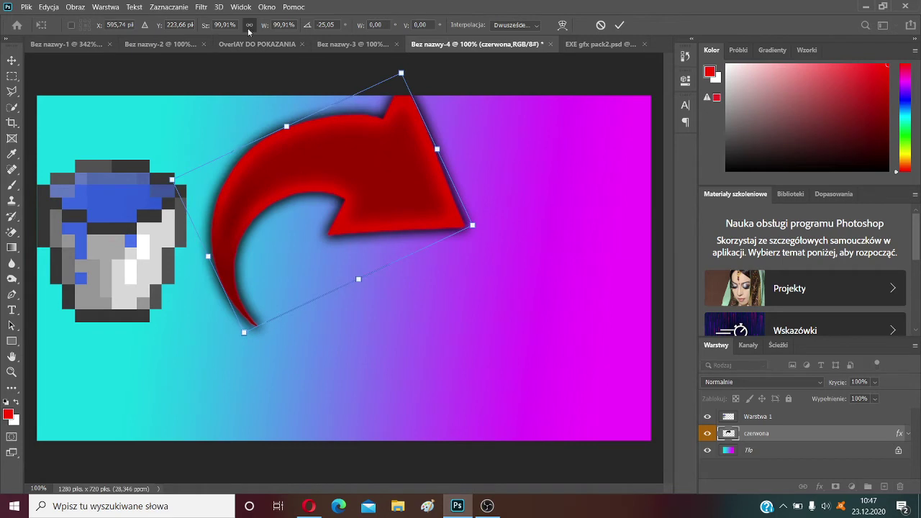
left_click_drag(397, 66, 446, 112)
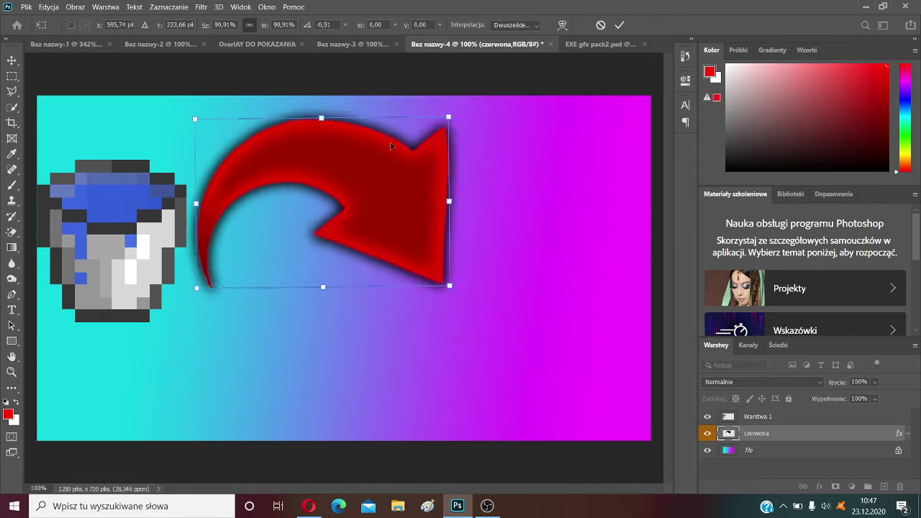
left_click_drag(395, 196, 272, 137)
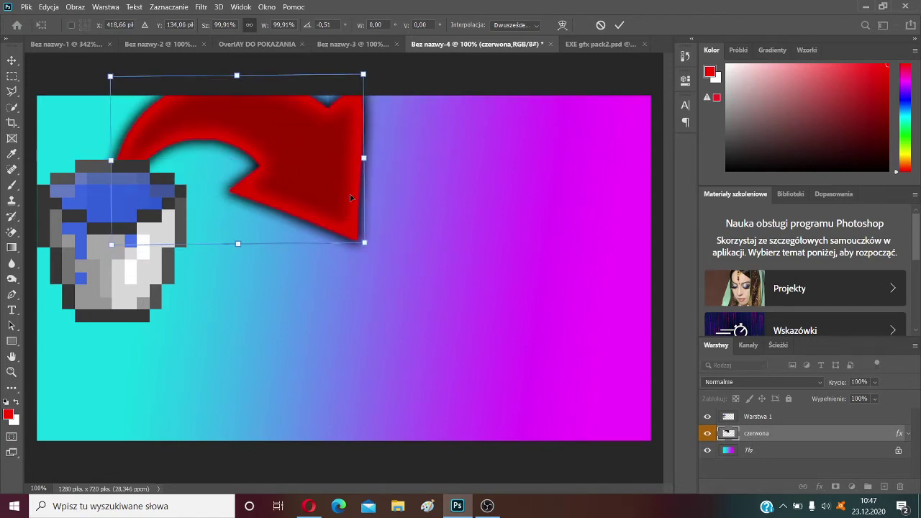
left_click_drag(364, 157, 380, 192)
left_click_drag(116, 105, 91, 130)
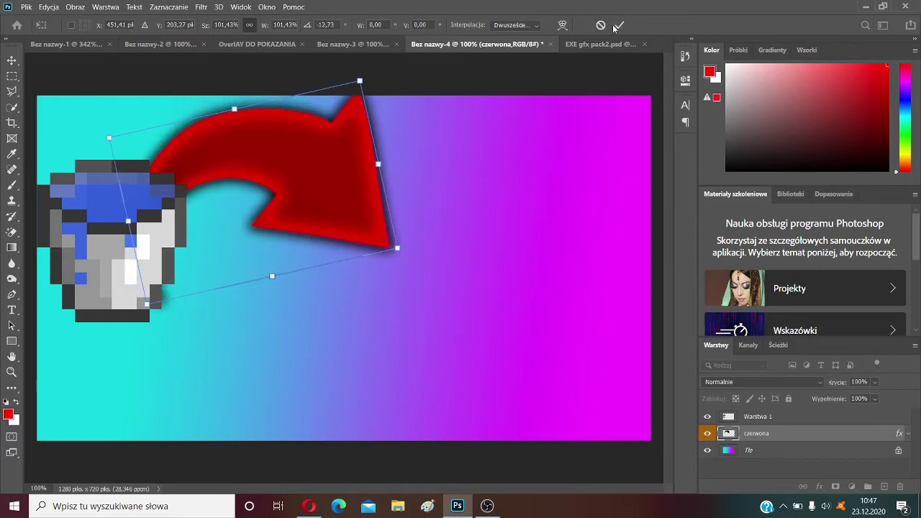
mouse_move(337, 130)
left_mouse_down()
mouse_move(356, 130)
mouse_move(338, 132)
left_mouse_up()
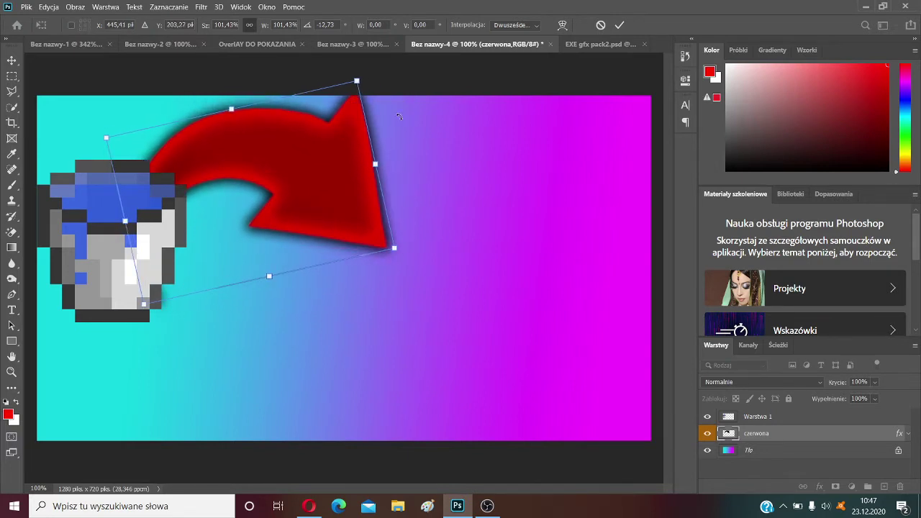
left_click(620, 25)
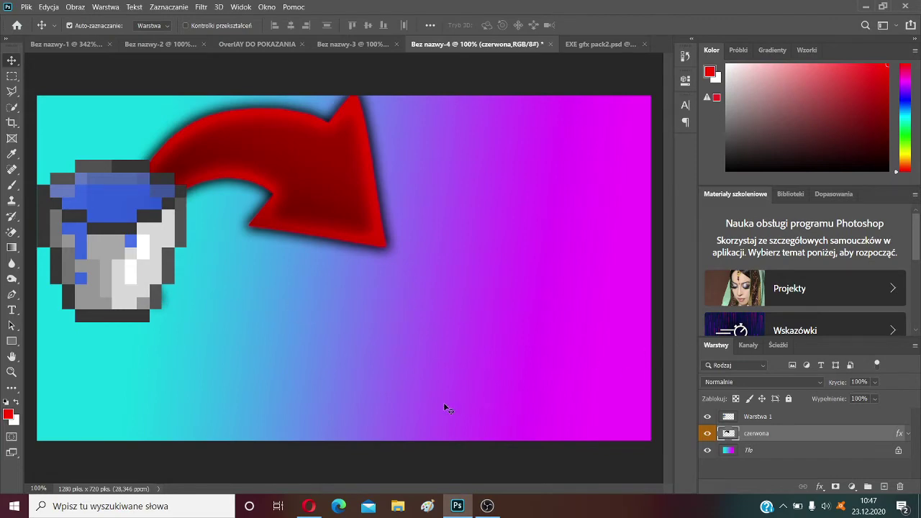
Step: Switch to the Opera browser and search Google for "MINECRAFT LOGO"
left_click(309, 506)
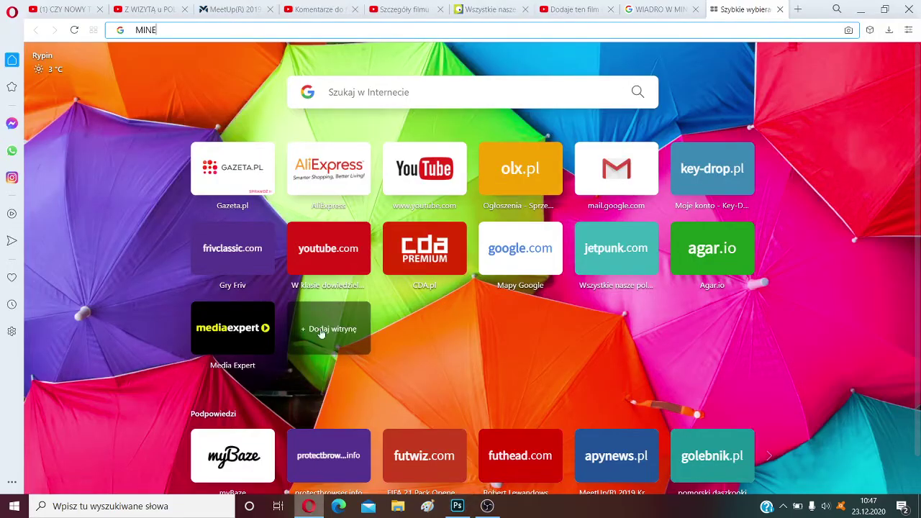
left_click(271, 25)
type("MINECRAD")
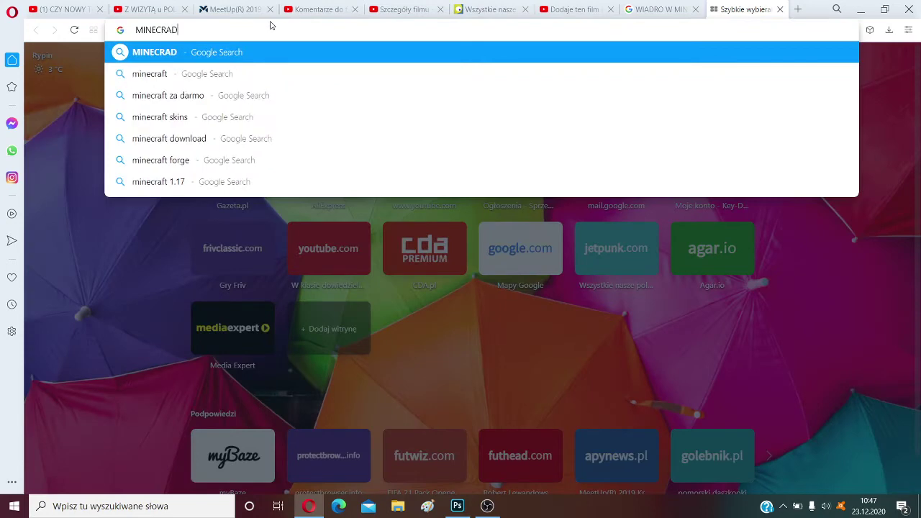
key("BackSpace")
type("FT LGO")
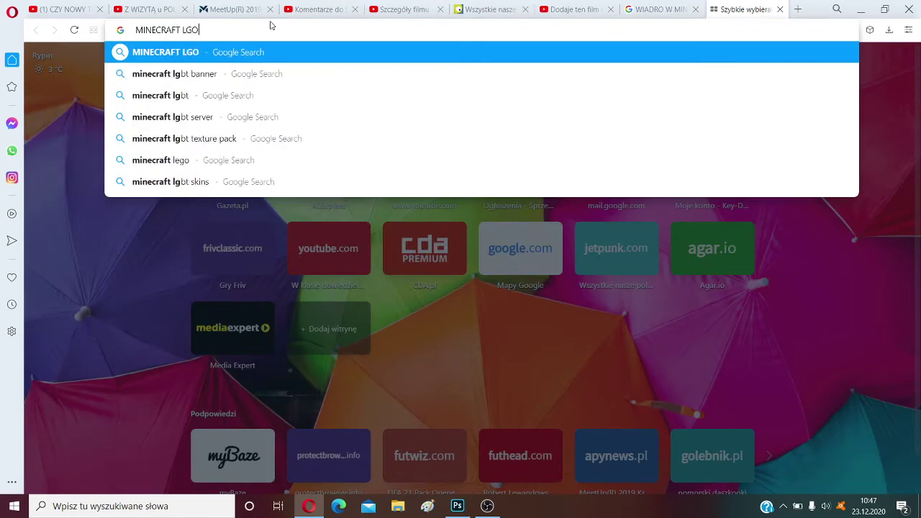
key("Return")
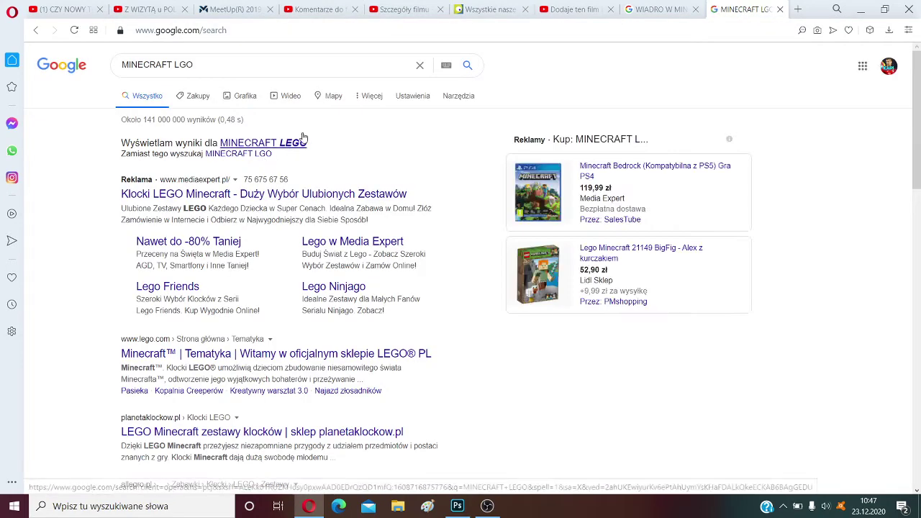
left_click(301, 143)
left_click(254, 64)
key("BackSpace")
key("BackSpace")
key("BackSpace")
key("BackSpace")
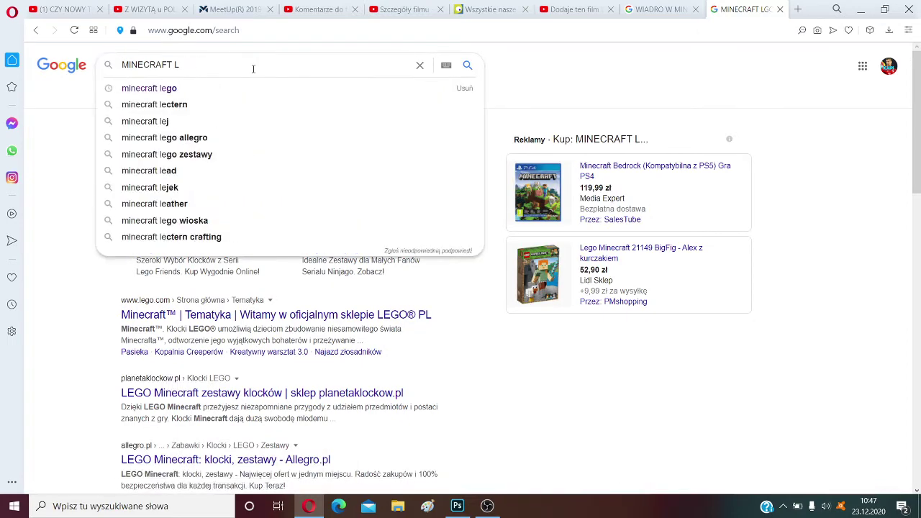
type("LOGO")
key("Return")
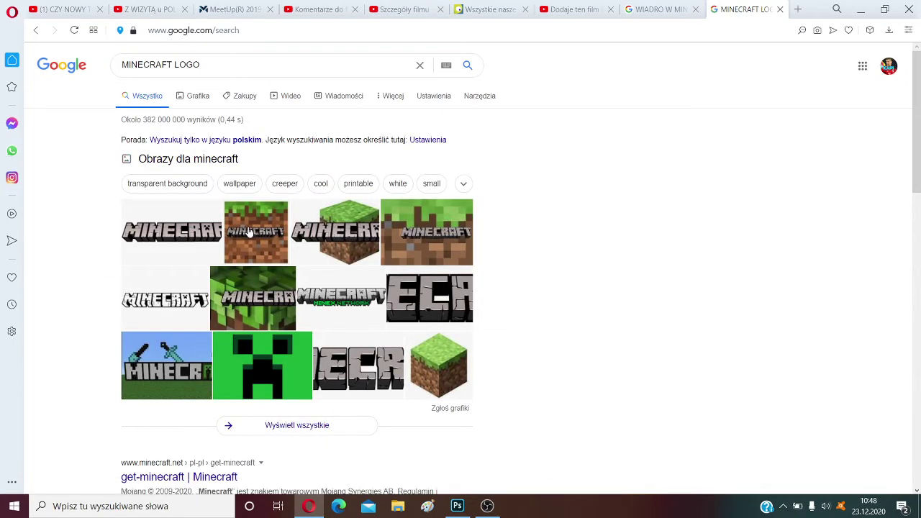
Step: Browse the image results and copy the "Blok trawy" grass block picture from Minecraft Wiki
left_click(249, 231)
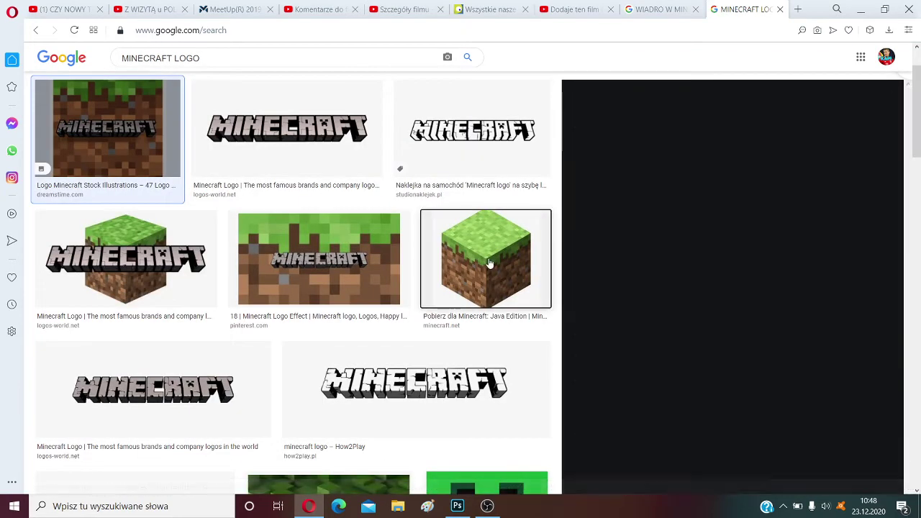
left_click(490, 264)
right_click(744, 177)
left_click(791, 145)
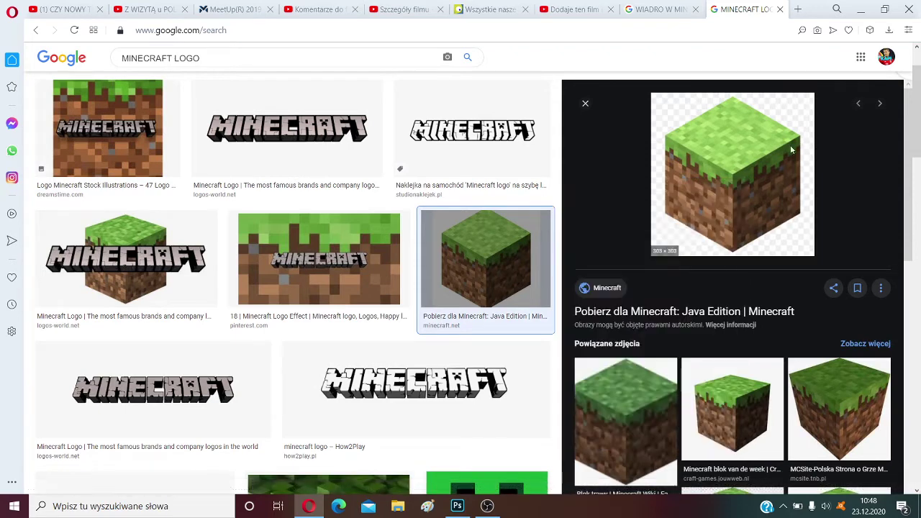
left_click(673, 9)
left_click(664, 421)
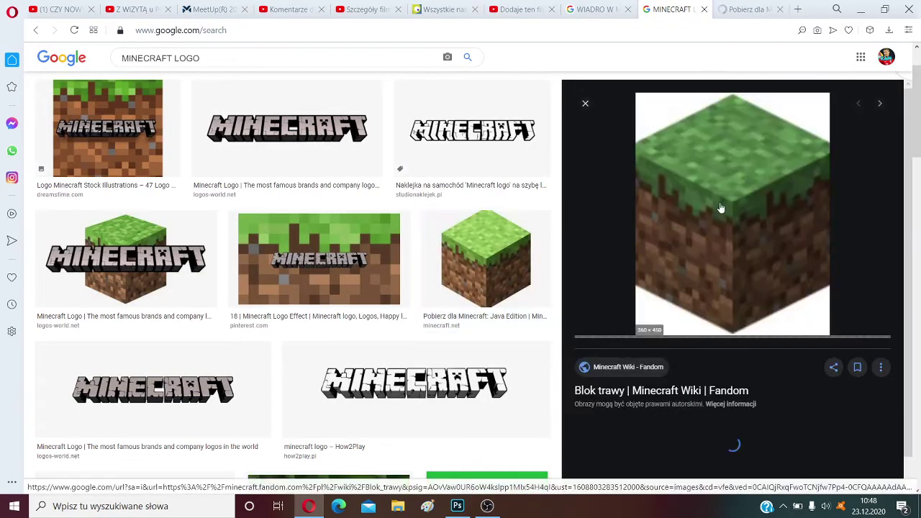
right_click(721, 207)
left_click(736, 368)
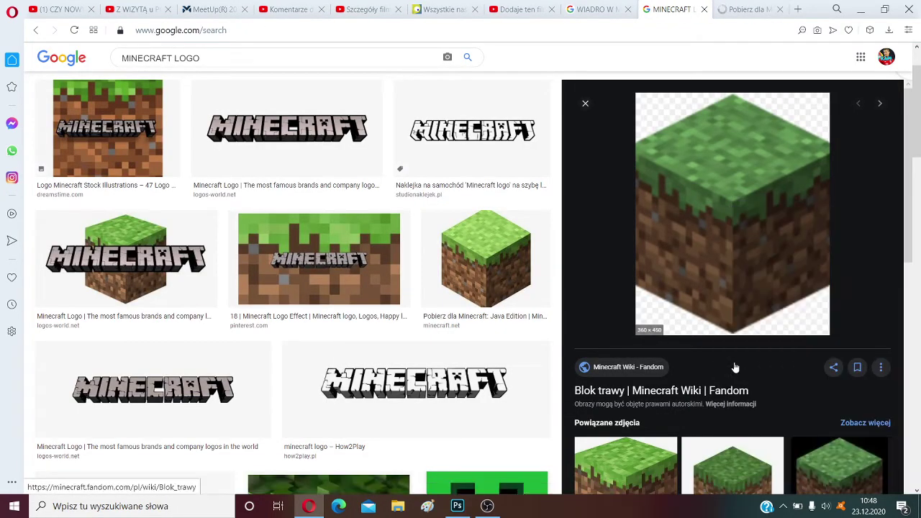
Step: Switch back to Photoshop and paste the grass block as a new layer above the bucket layer
key("alt+Tab")
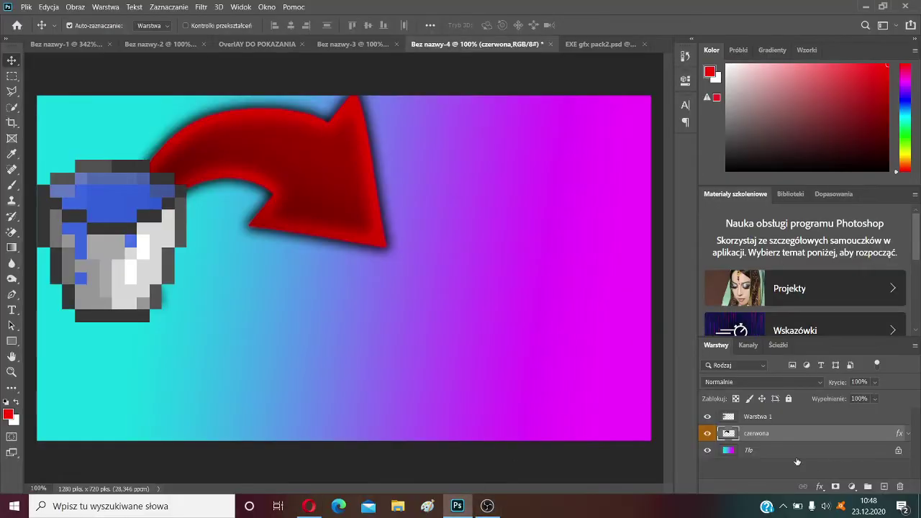
left_click(786, 423)
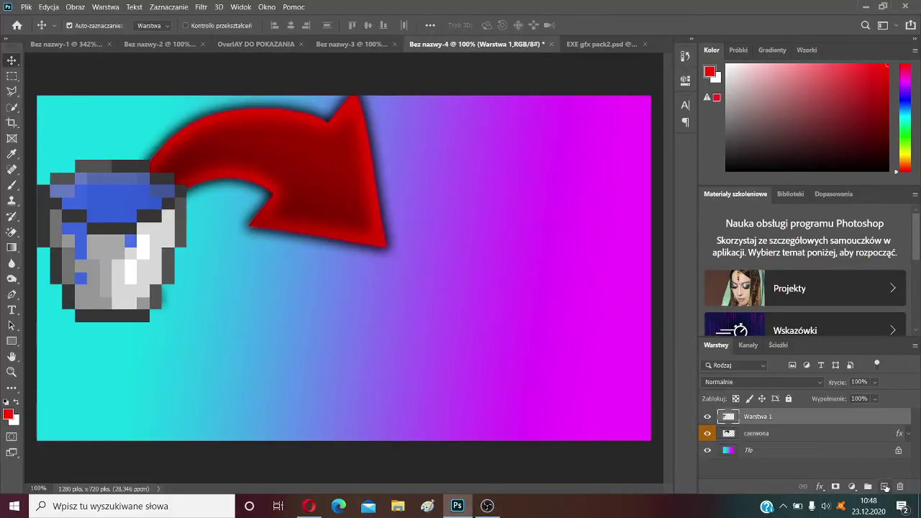
key("ctrl+v")
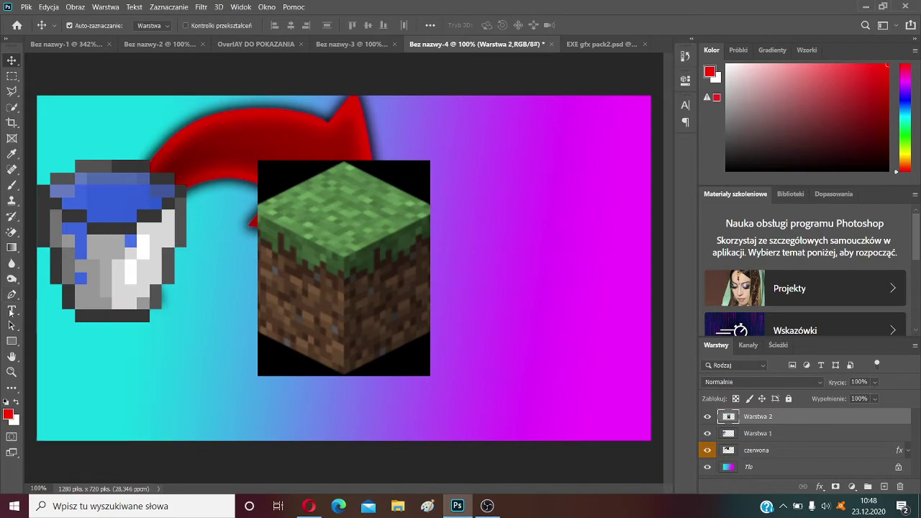
Step: Erase the grass block's black background with the Magic Eraser at tolerance 32 and move the block to the right part of the canvas
left_click(8, 233)
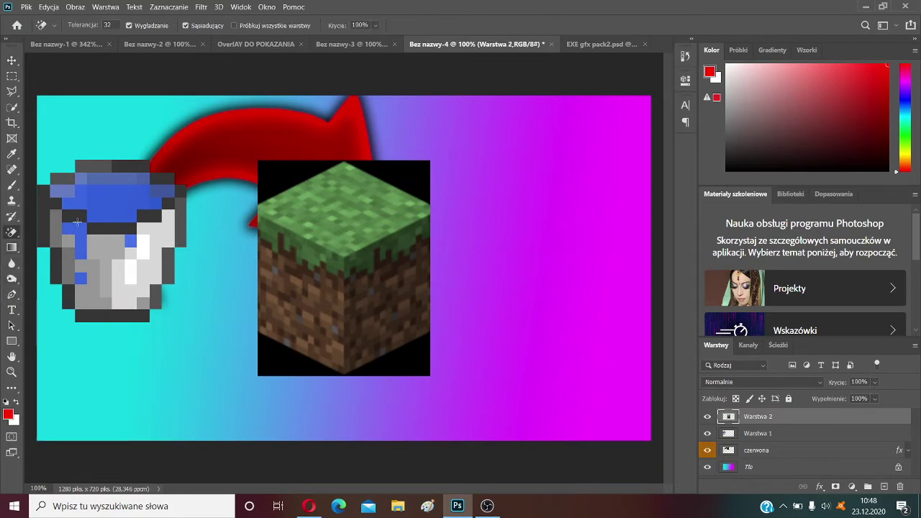
left_click(275, 178)
left_click(401, 357)
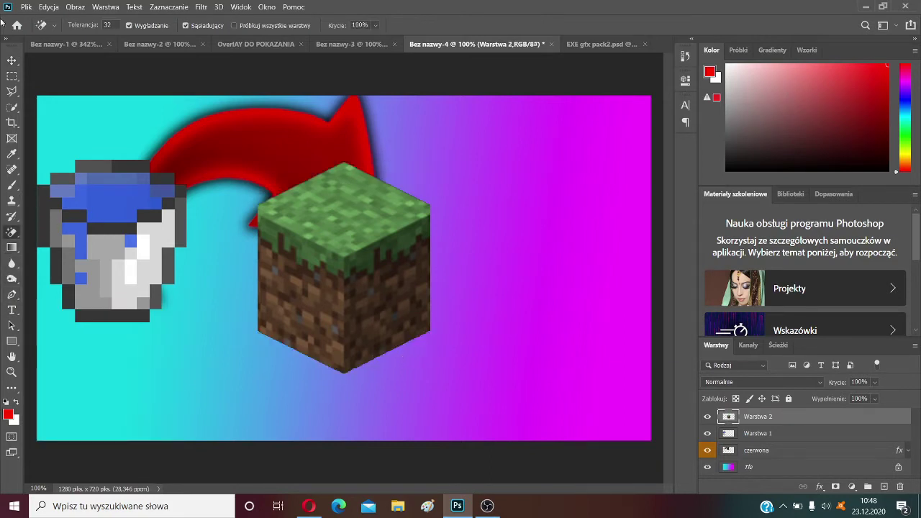
left_click(11, 60)
left_click_drag(331, 246, 504, 244)
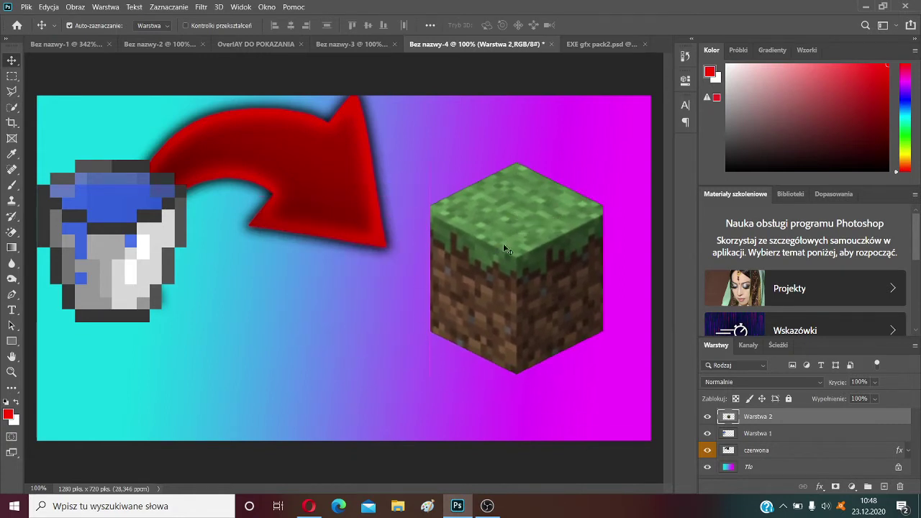
Step: Rotate the curved red arrow by about -10 degrees and shift it closer to the bucket
left_click(296, 190)
key("ctrl+t")
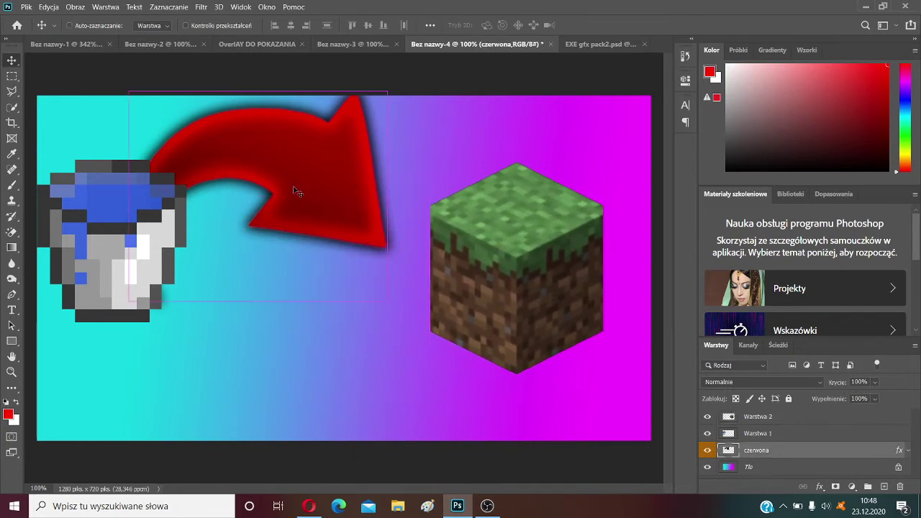
left_click_drag(119, 78, 108, 111)
left_click_drag(265, 170, 228, 167)
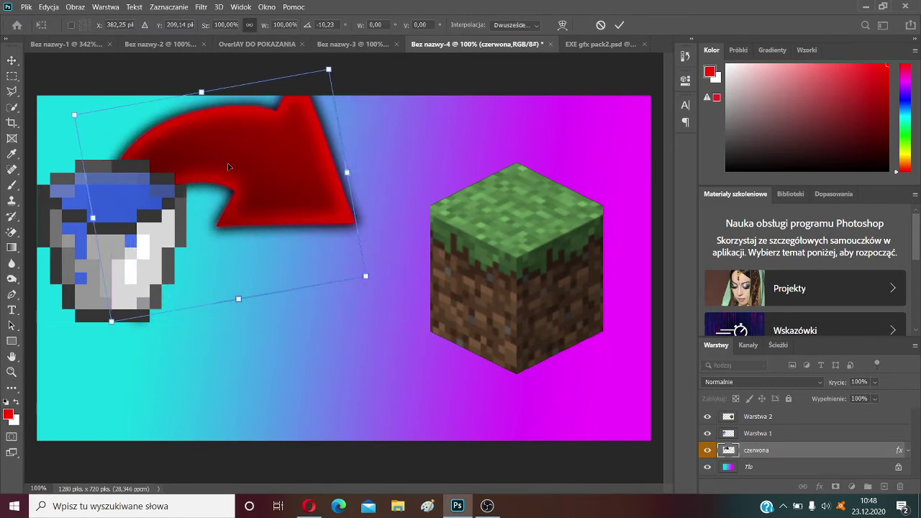
key("Return")
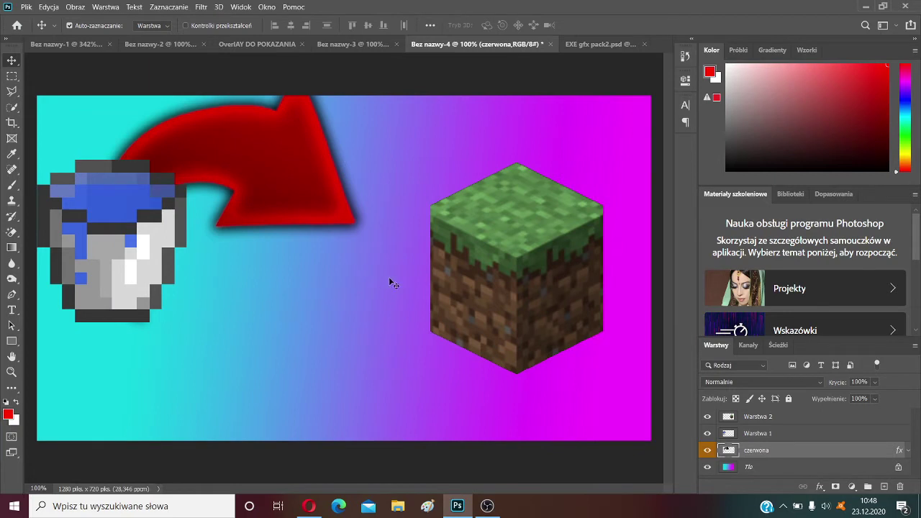
Step: Move the grass block slightly up and toward the bucket, level with the canvas middle
left_click_drag(551, 264, 527, 239)
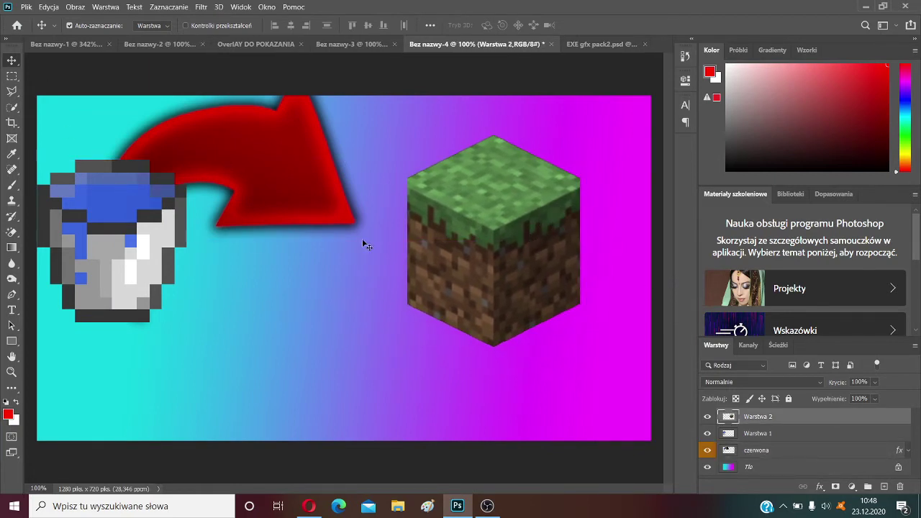
left_click_drag(493, 246, 504, 255)
left_click(88, 231)
mouse_move(88, 231)
left_mouse_down()
mouse_move(88, 248)
mouse_move(108, 196)
mouse_move(88, 231)
left_mouse_up()
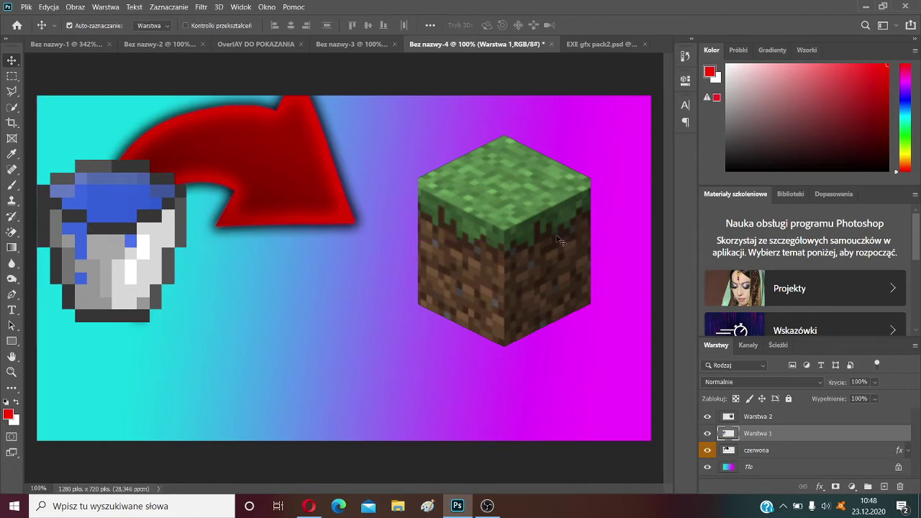
Step: Delete the curved red arrow's layer, czerwona
left_click_drag(256, 200, 320, 206)
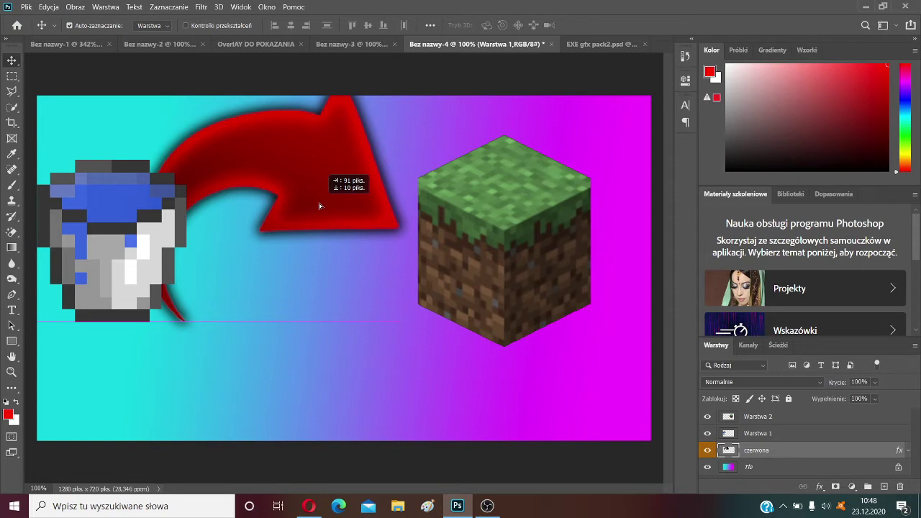
left_click_drag(320, 208, 319, 208)
key("Delete")
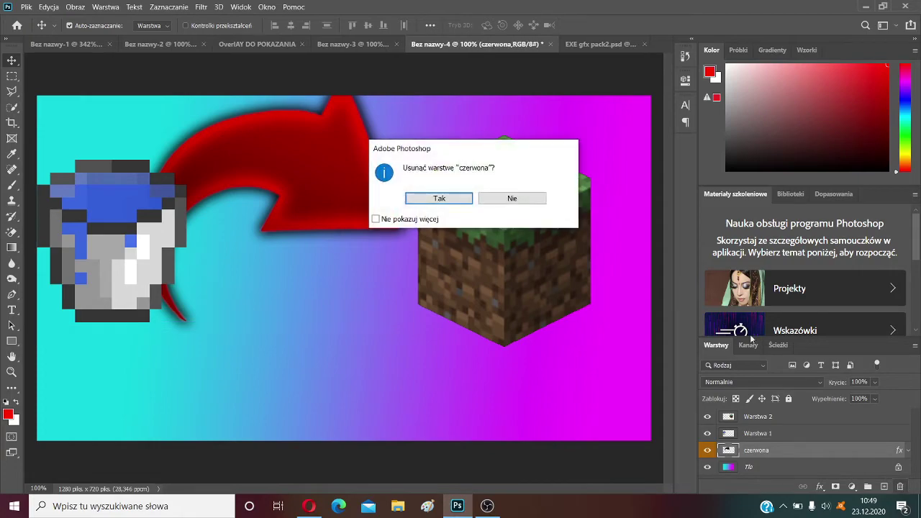
left_click(439, 199)
Step: Switch to the Opera browser and search Google Images for "STRAZŁKA"
left_click(309, 506)
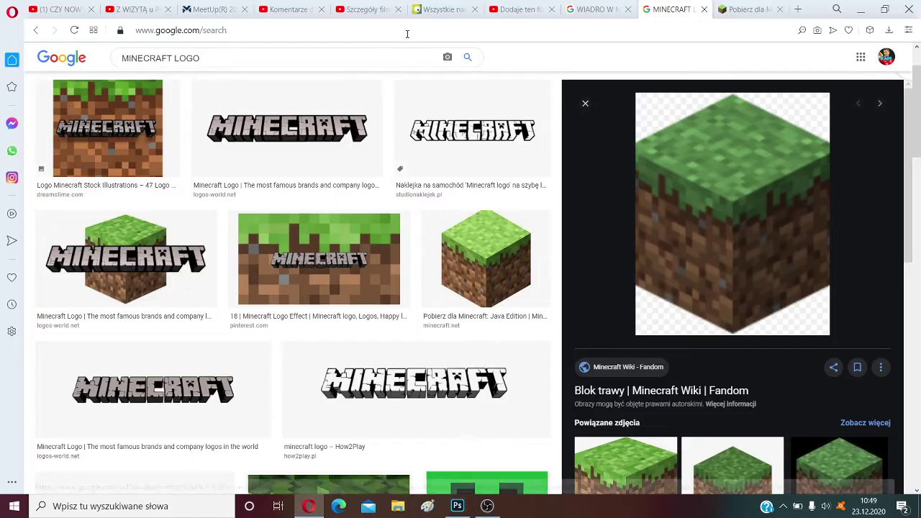
left_click_drag(358, 54, 106, 56)
key("BackSpace")
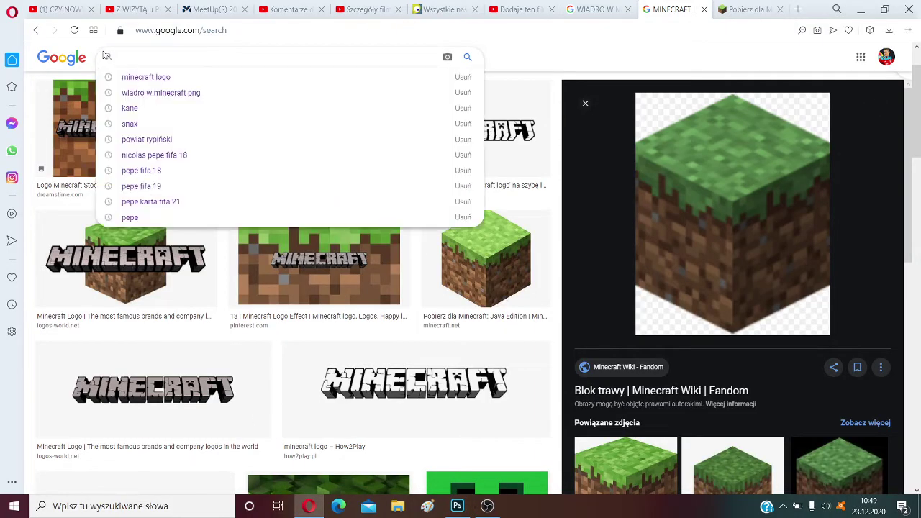
type("STRAZŁKA")
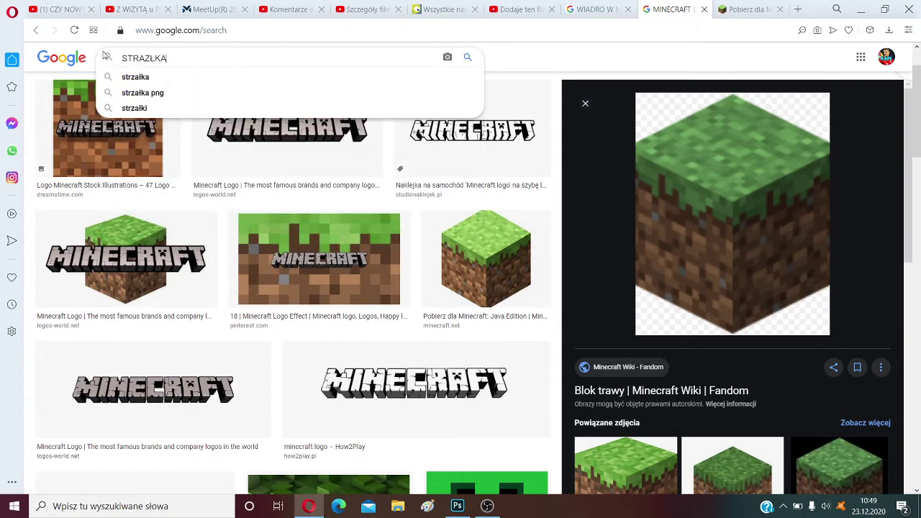
key("Return")
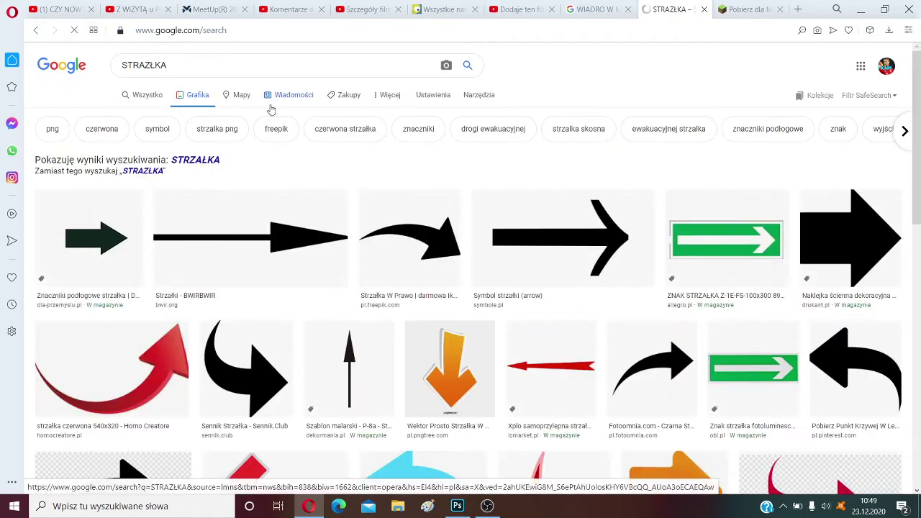
Step: Browse the arrow image results and copy the red brush-stroke arrow picture from kursy embraceyourlife.pl
scroll(286, 138, "down", 2)
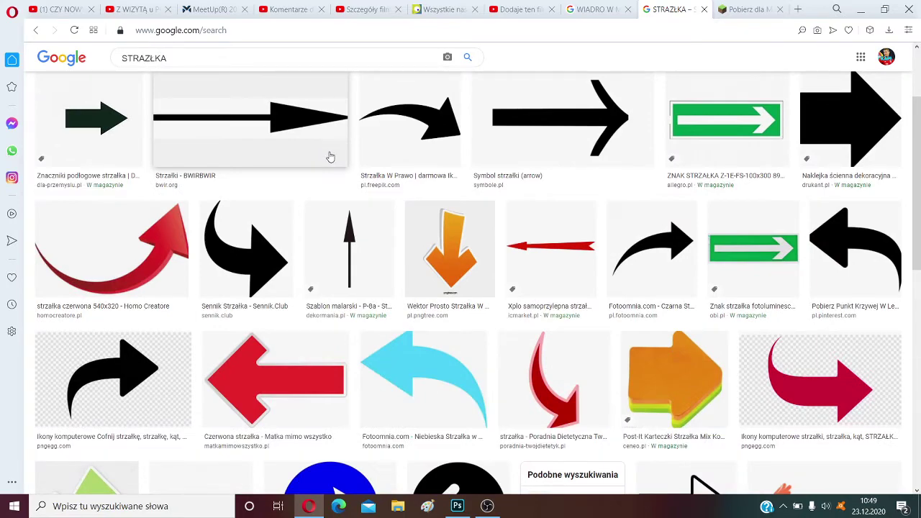
scroll(453, 175, "down", 6)
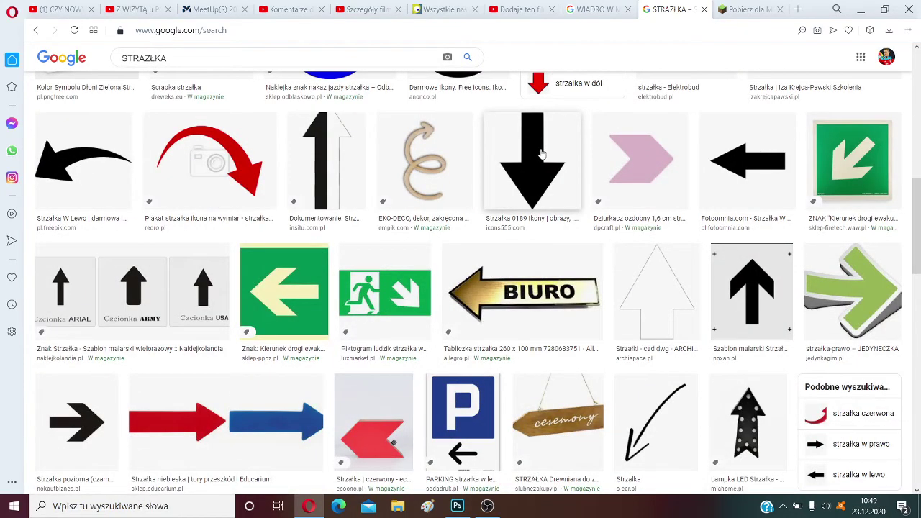
scroll(539, 153, "down", 5)
scroll(536, 153, "up", 2)
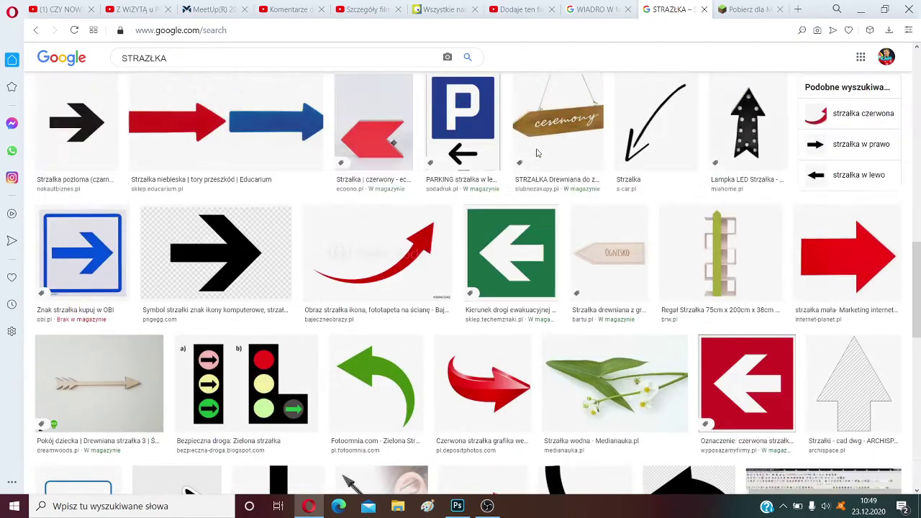
scroll(216, 116, "down", 5)
scroll(374, 132, "down", 3)
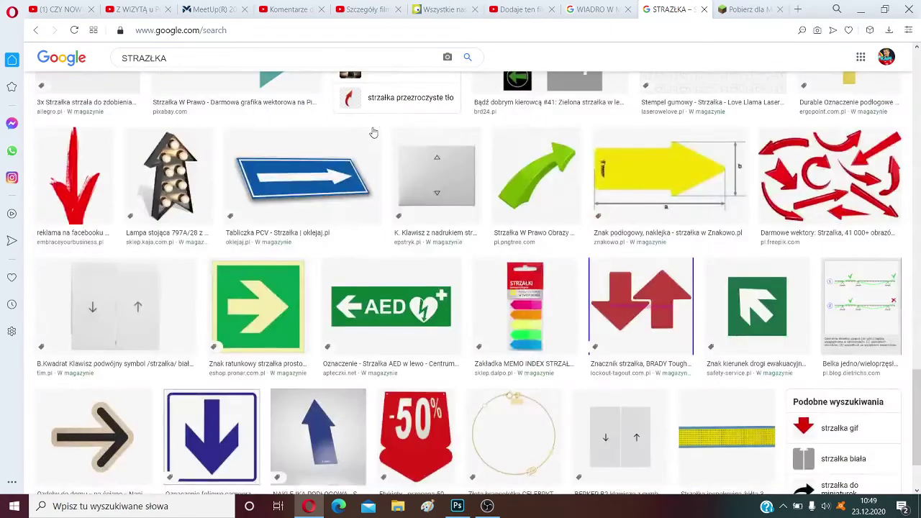
scroll(372, 131, "up", 1)
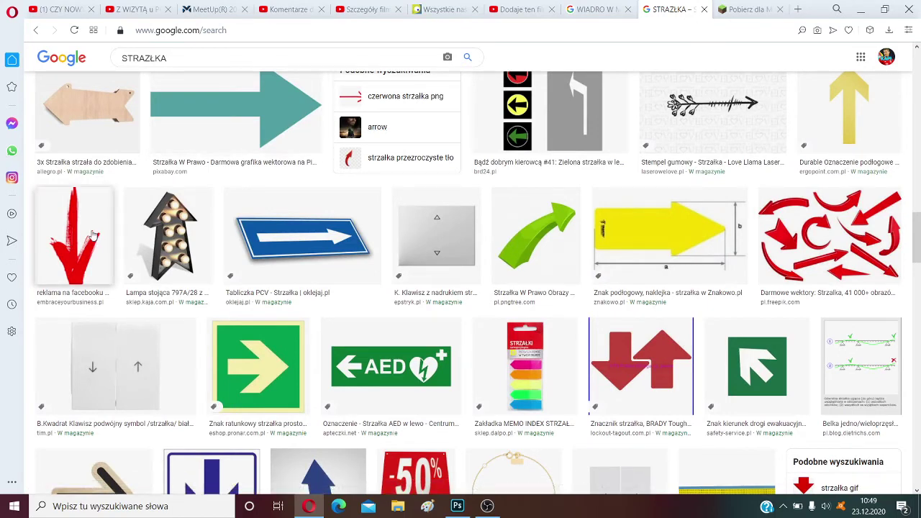
left_click(44, 207)
scroll(44, 208, "down", 4)
scroll(44, 207, "up", 2)
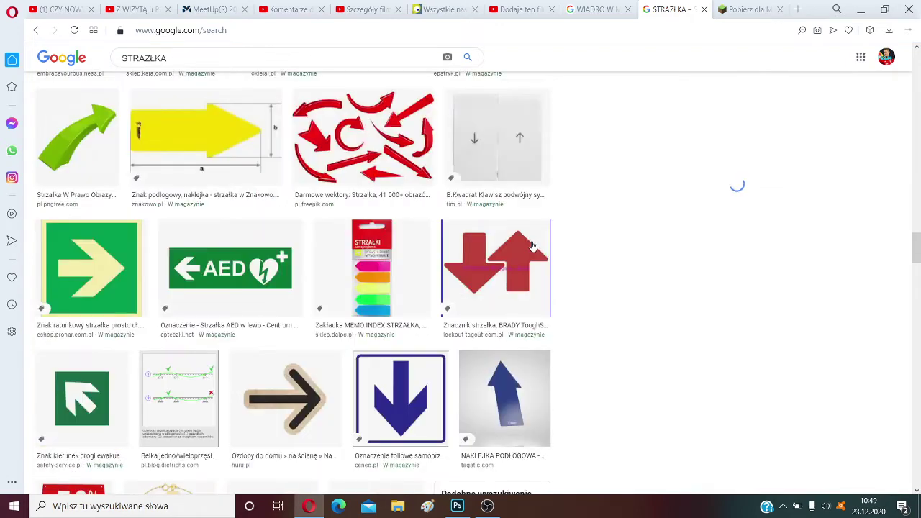
right_click(678, 138)
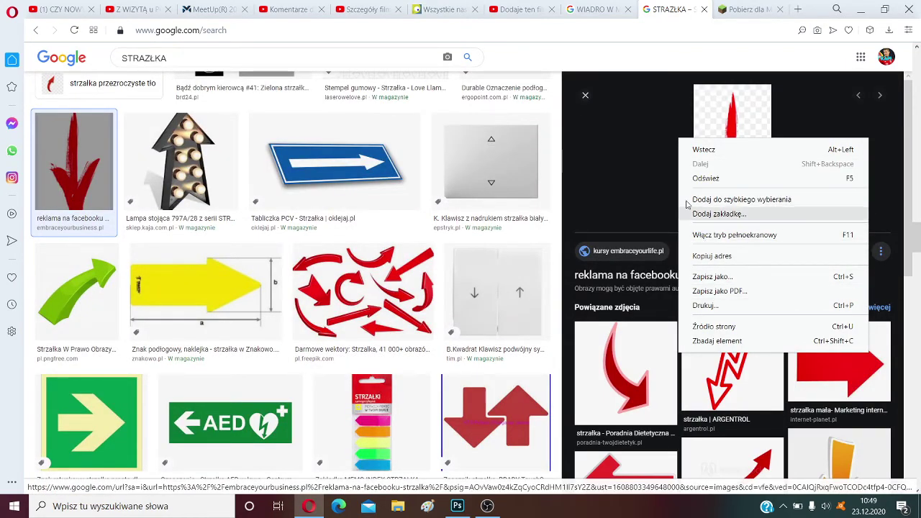
left_click(730, 109)
right_click(730, 108)
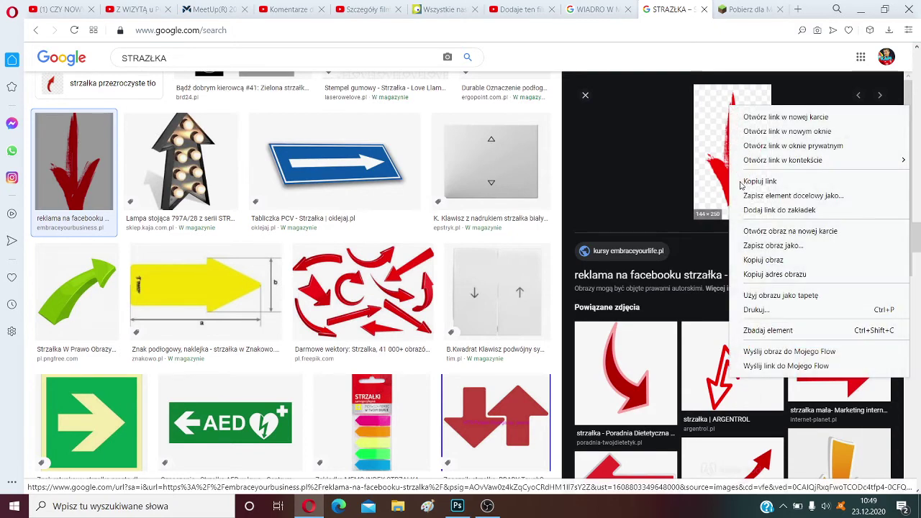
left_click(764, 260)
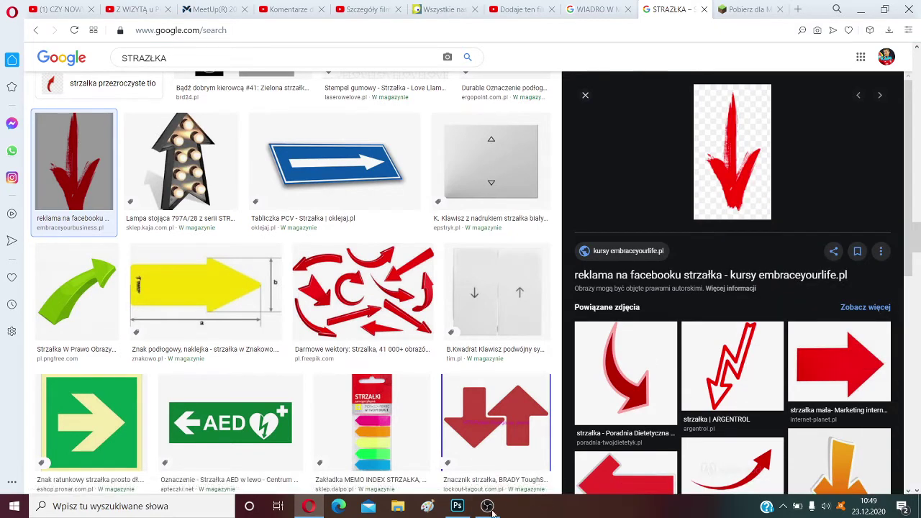
Step: Switch back to Photoshop, paste the arrow as a new layer above the grass block, and erase its black background with the Magic Eraser at tolerance 32
left_click(457, 506)
left_click(755, 417)
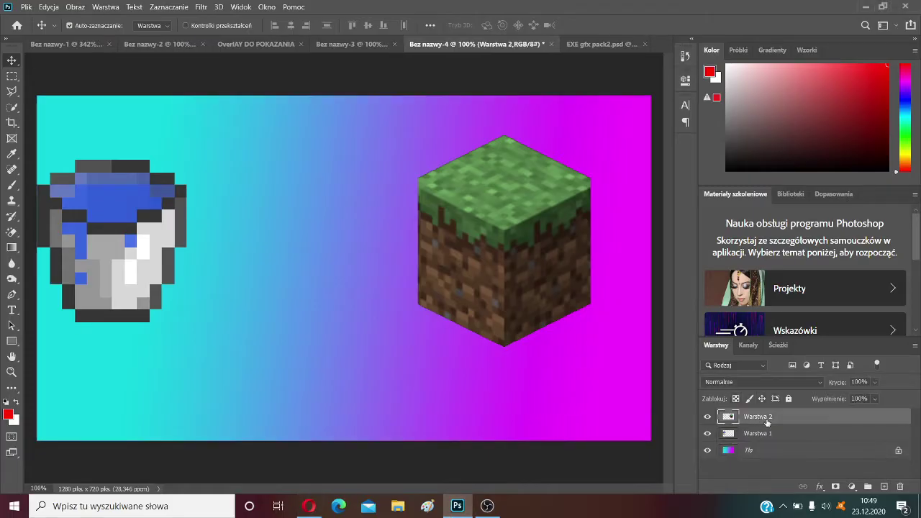
left_click(884, 487)
key("ctrl+v")
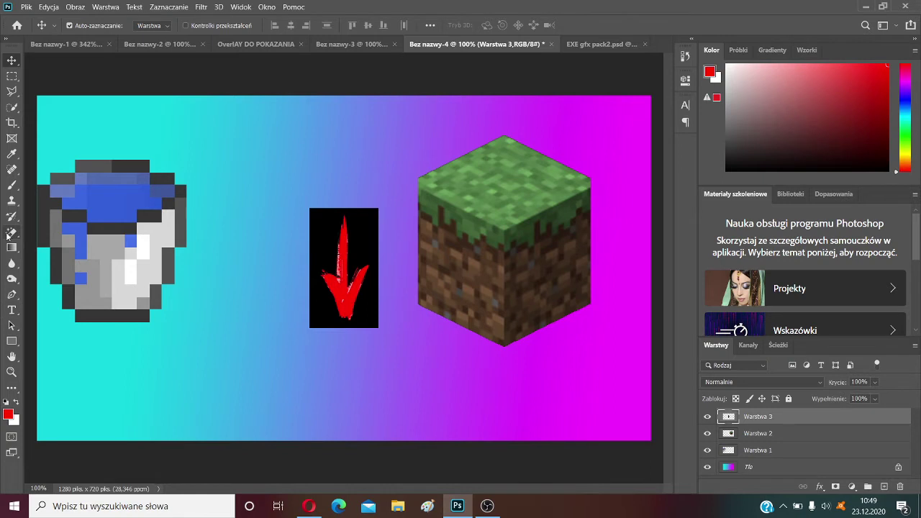
left_click(9, 234)
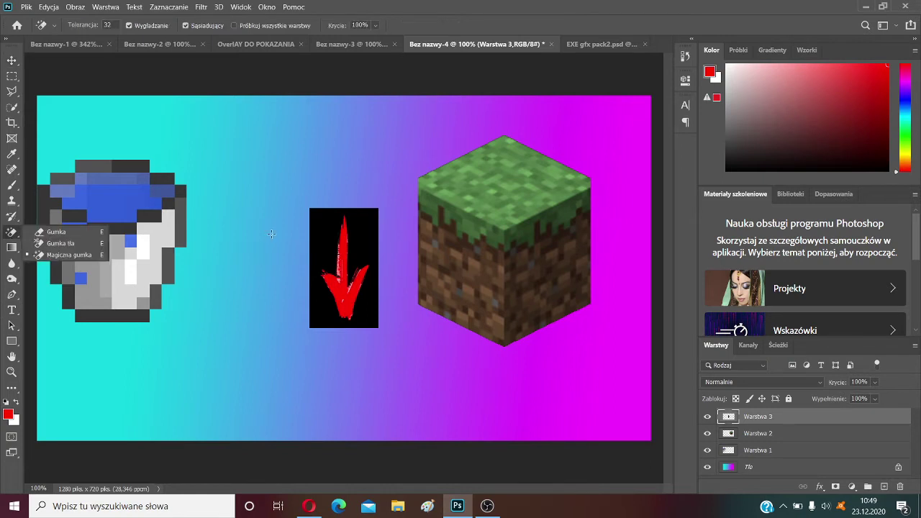
left_click(335, 234)
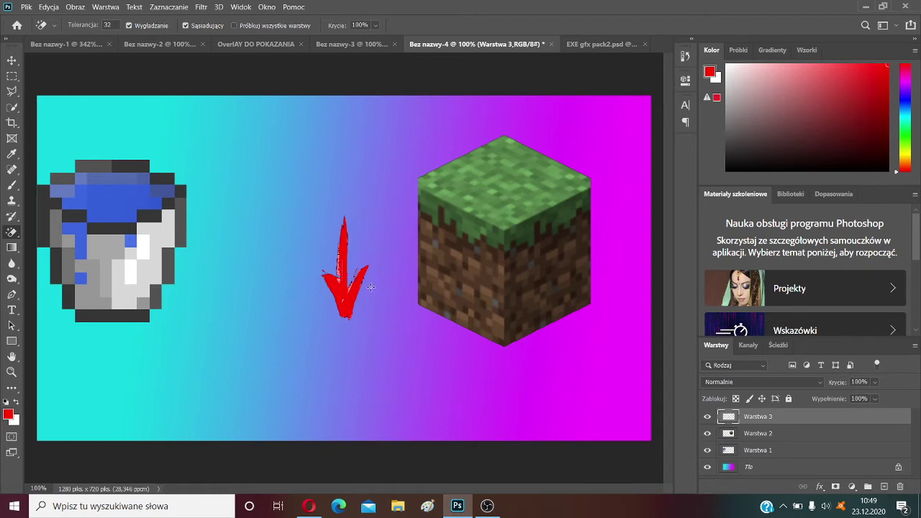
Step: Rotate the arrow about -90.87° toward the grass block, scale it to about 222.71%, and fit it between the bucket and the block
left_click(12, 59)
left_click_drag(327, 275, 327, 287)
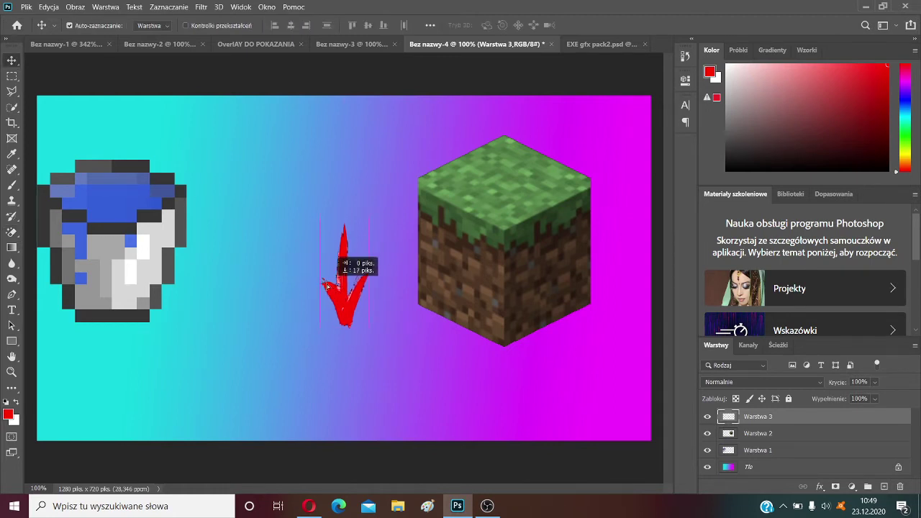
key("ctrl+t")
left_click_drag(324, 192, 265, 289)
left_click_drag(360, 270, 154, 211)
left_click_drag(216, 238, 346, 238)
left_click_drag(427, 186, 391, 183)
left_click_drag(250, 227, 289, 235)
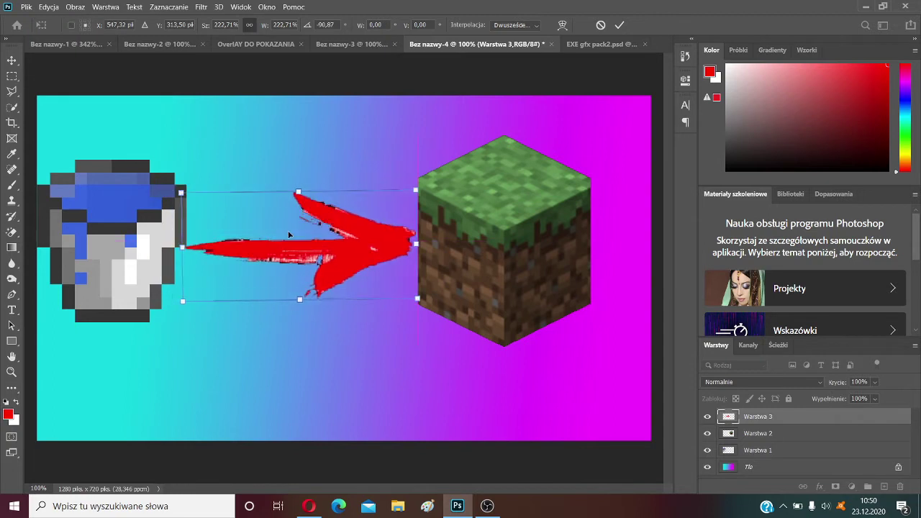
key("Return")
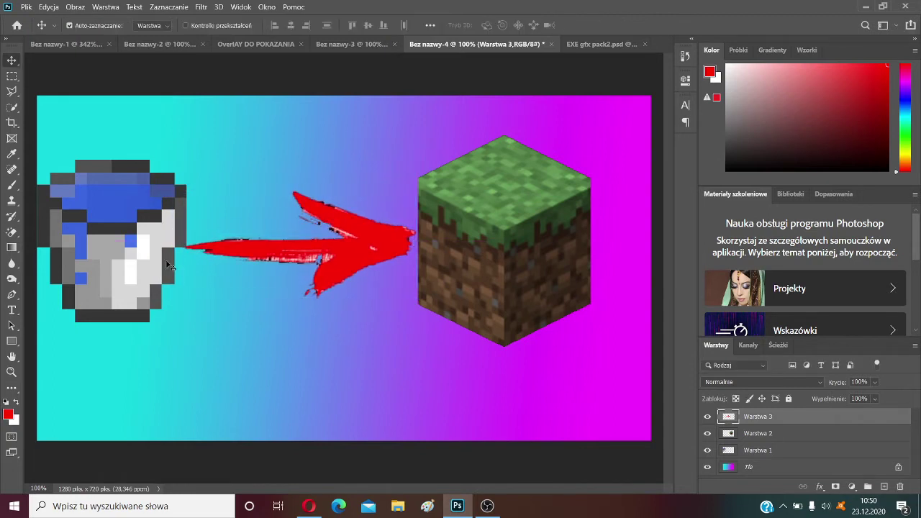
Step: Open the arrow layer's blending options, enable the drop shadow (Cień) and turn off the outer glow (Blask zewnętrzny)
left_click(11, 231)
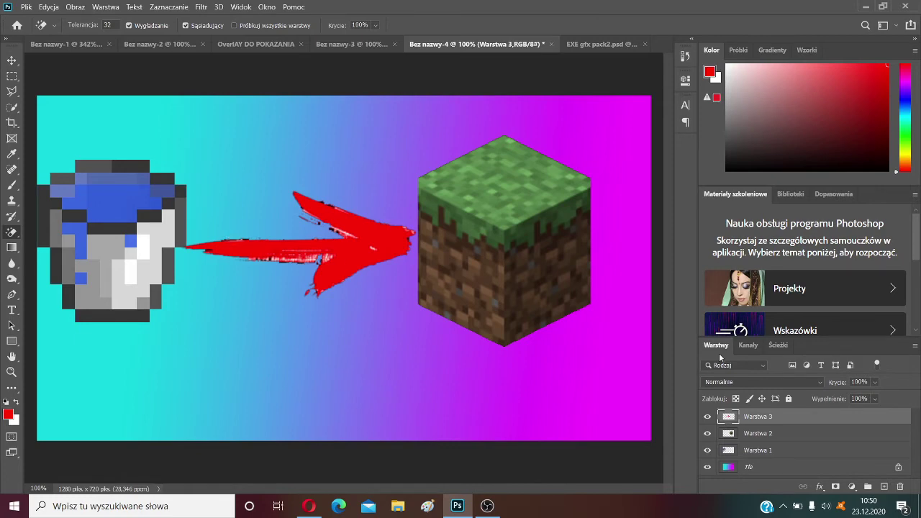
right_click(779, 414)
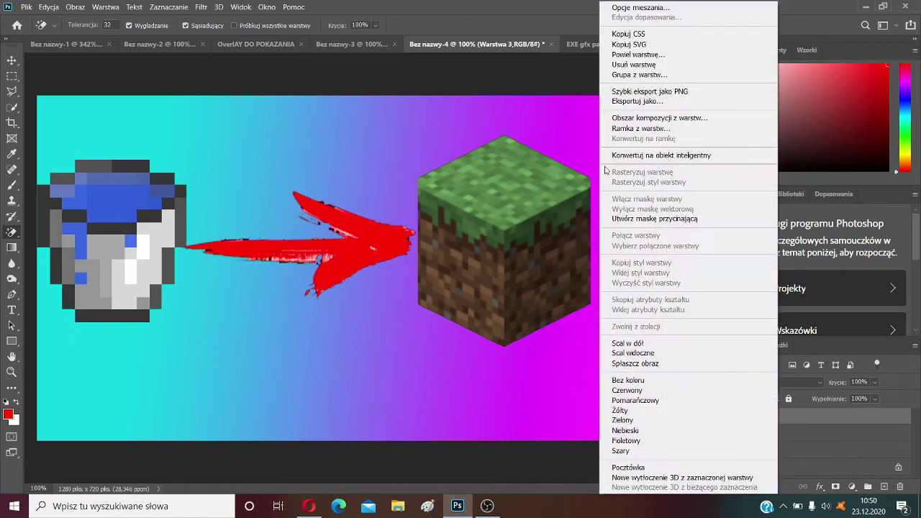
left_click(641, 7)
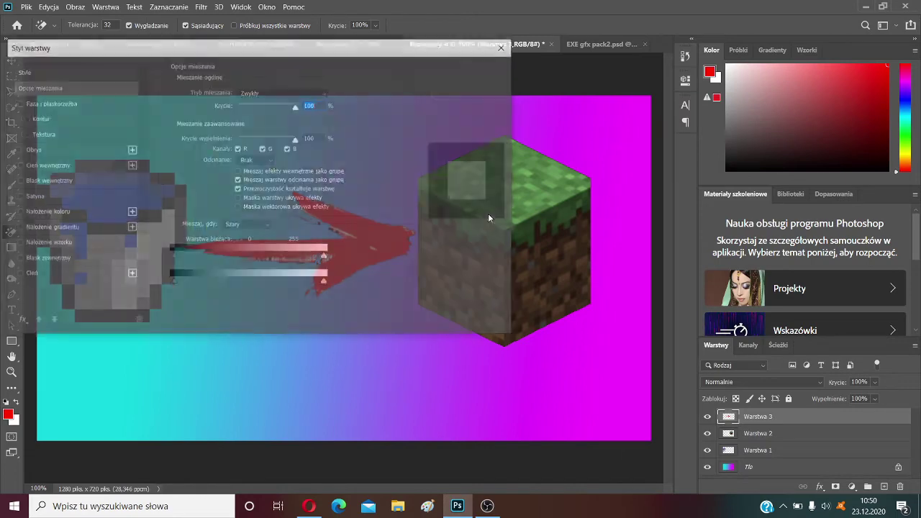
left_click(105, 264)
left_click(103, 272)
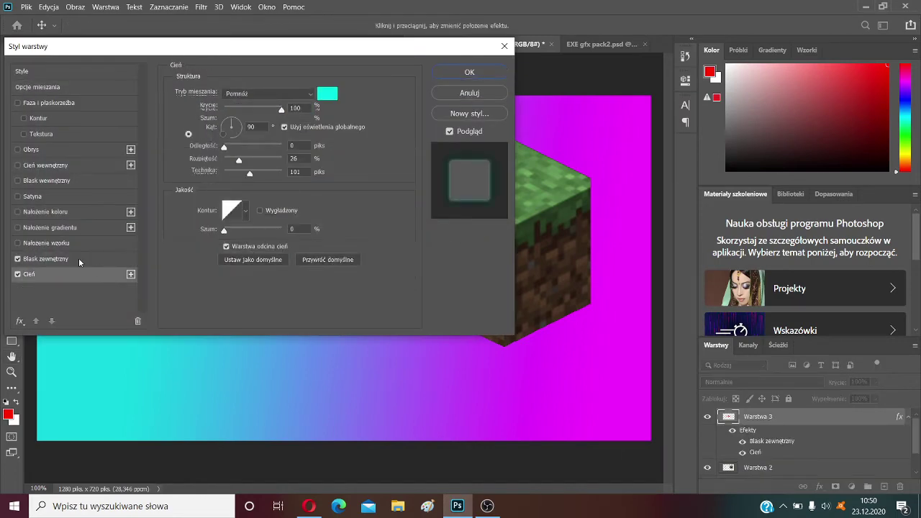
left_click(72, 258)
left_click(19, 258)
Step: Set the arrow's drop shadow colour to red ff0000 and apply the layer style
left_click(61, 273)
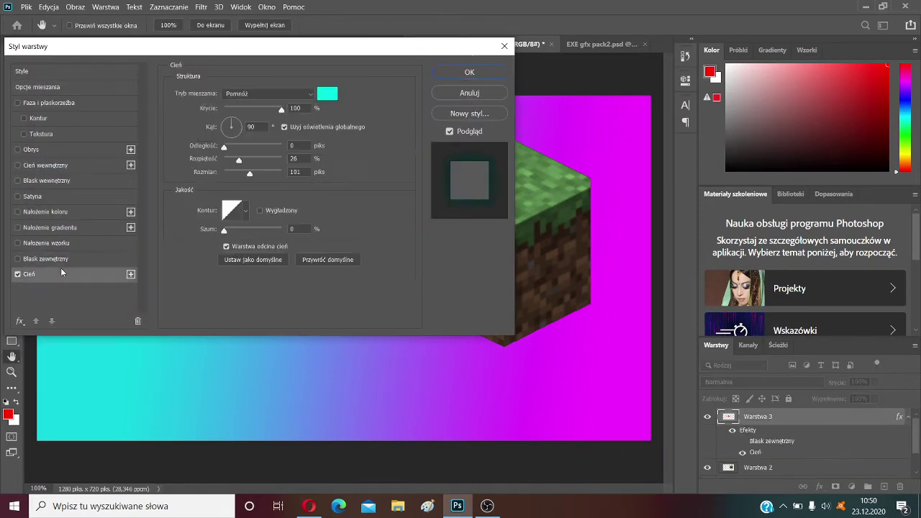
left_click(327, 94)
left_click(485, 145)
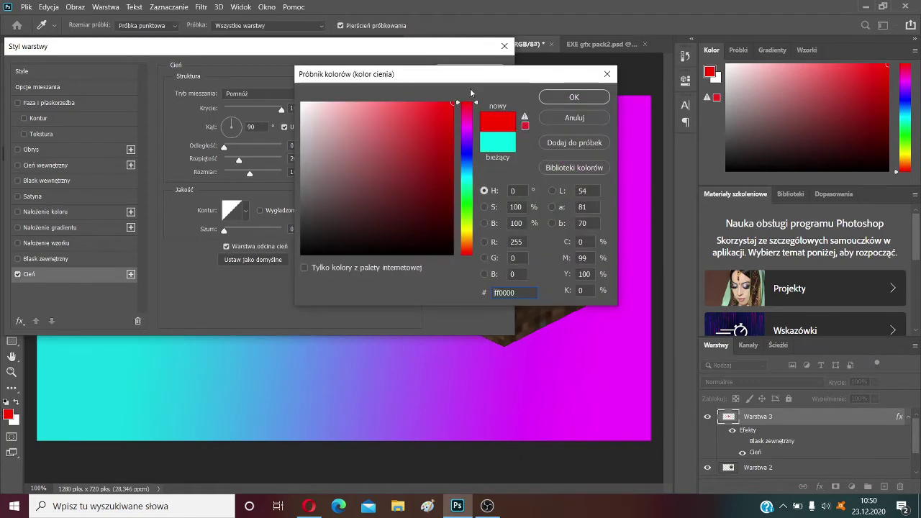
left_click(573, 97)
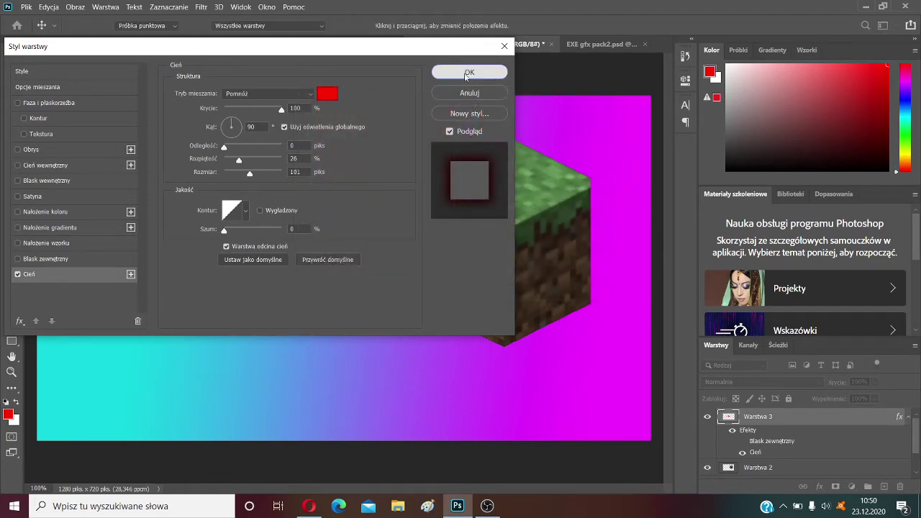
left_click(469, 73)
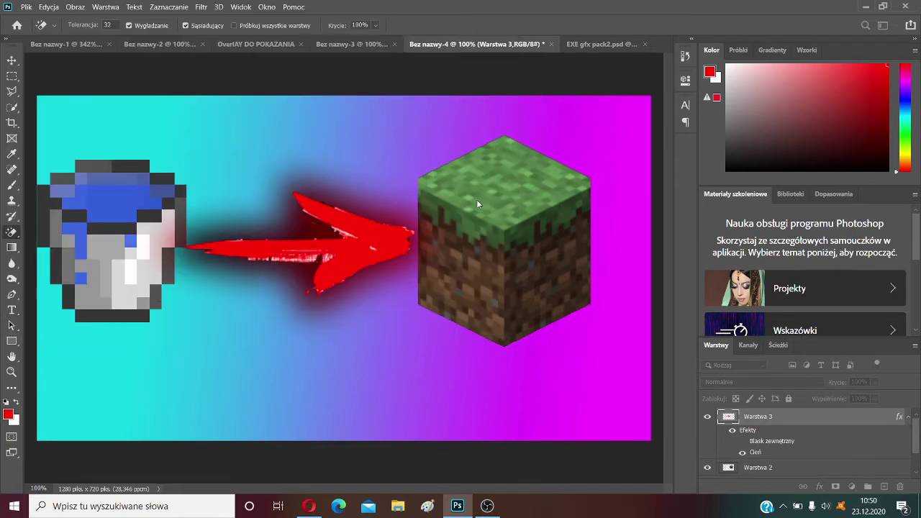
Step: Give the grass block layer a bright green drop shadow (Cień), about 3cff00, and move the block slightly away from the arrow
left_click(12, 62)
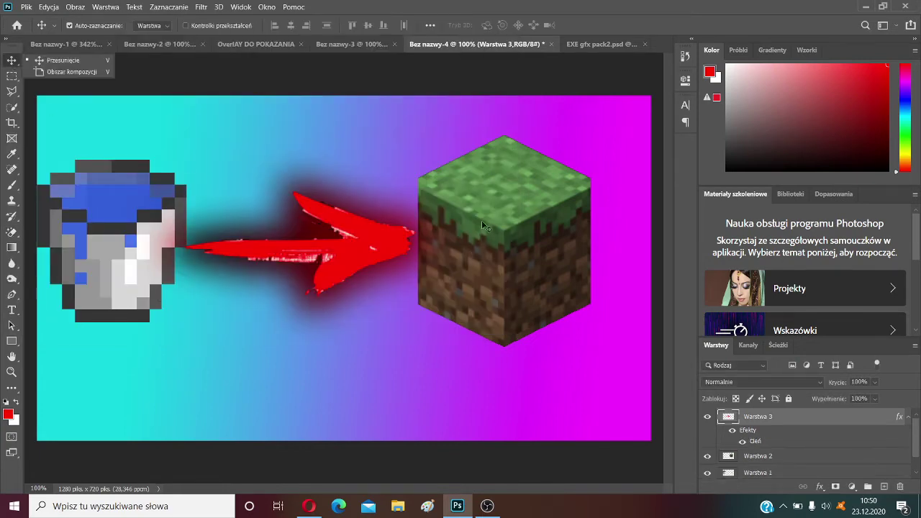
right_click(796, 457)
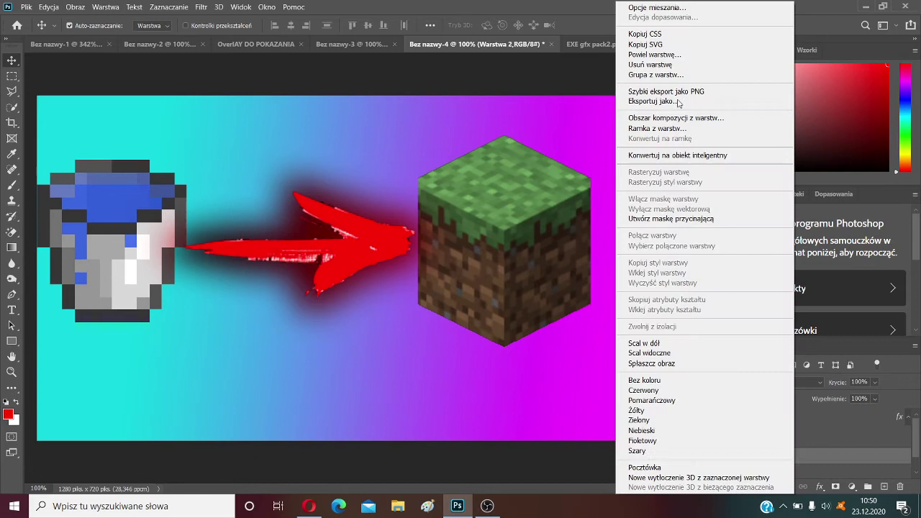
left_click(692, 8)
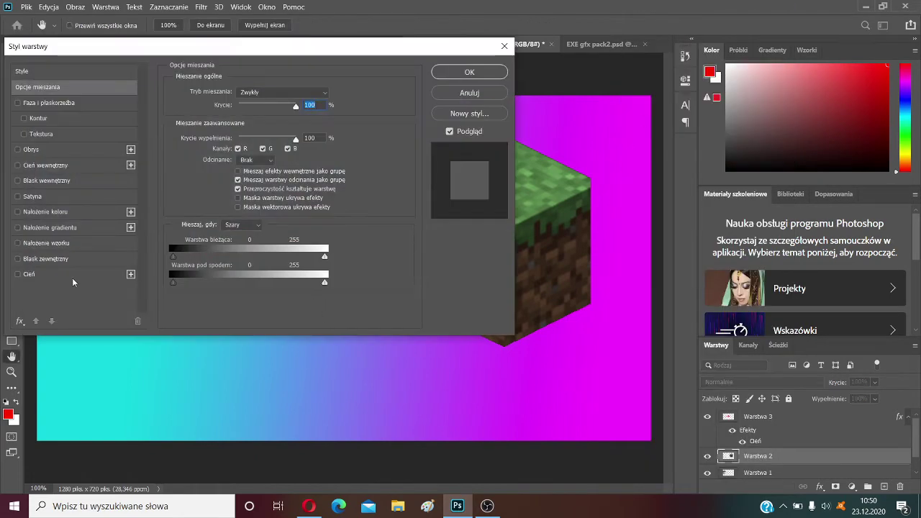
left_click(72, 278)
left_click(328, 93)
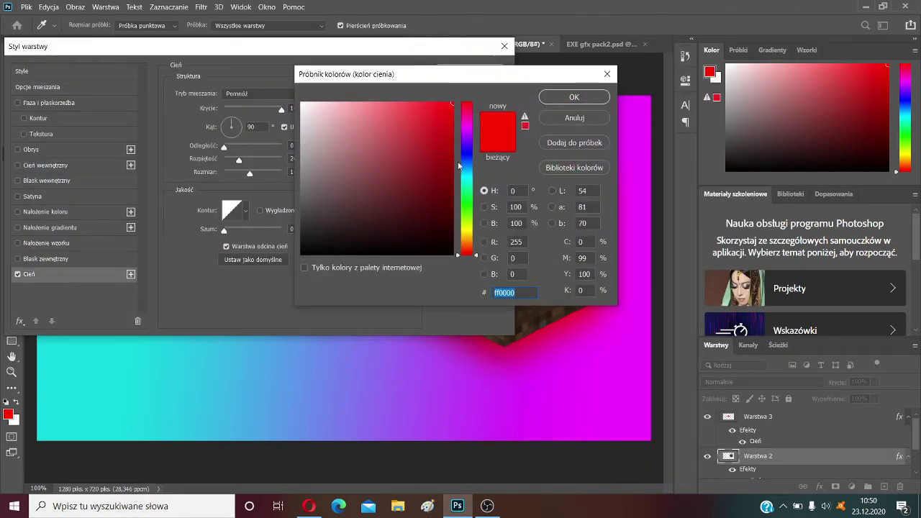
left_click(467, 205)
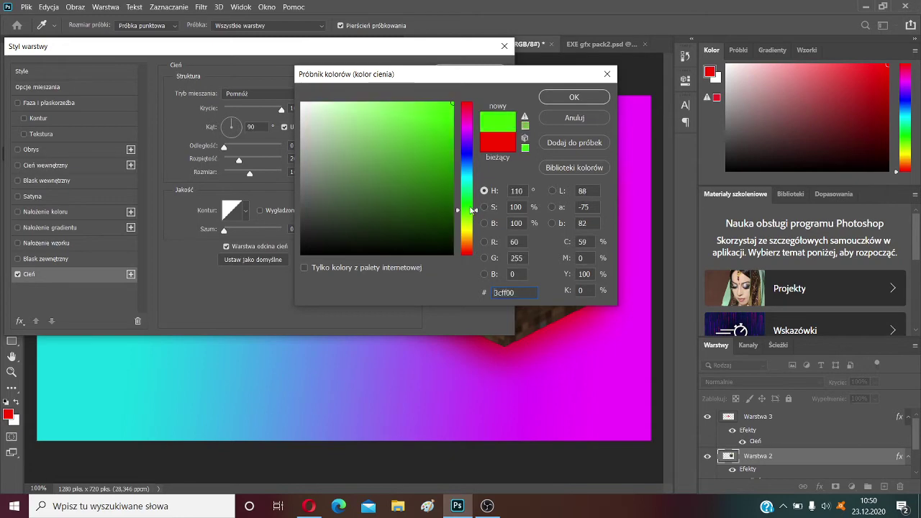
left_click(575, 96)
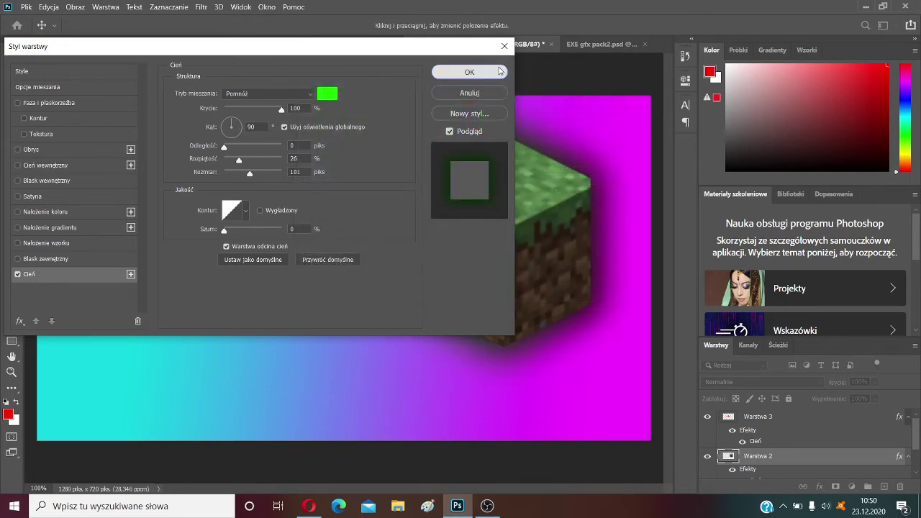
left_click(501, 71)
left_click_drag(509, 195, 519, 195)
Step: Give the bucket layer a drop shadow (Cień) in blue 2a00ff, and move the red arrow slightly toward the grass block
right_click(72, 216)
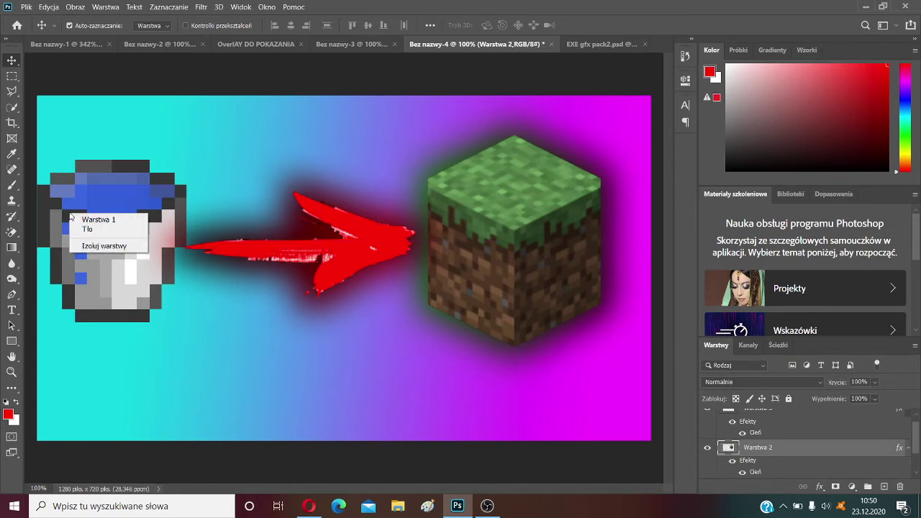
left_click(97, 214)
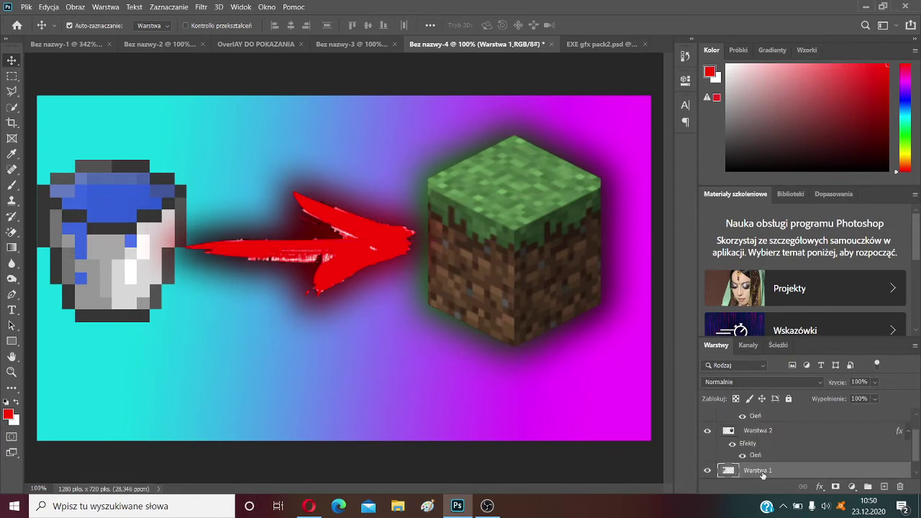
right_click(763, 475)
left_click(561, 254)
left_click(86, 274)
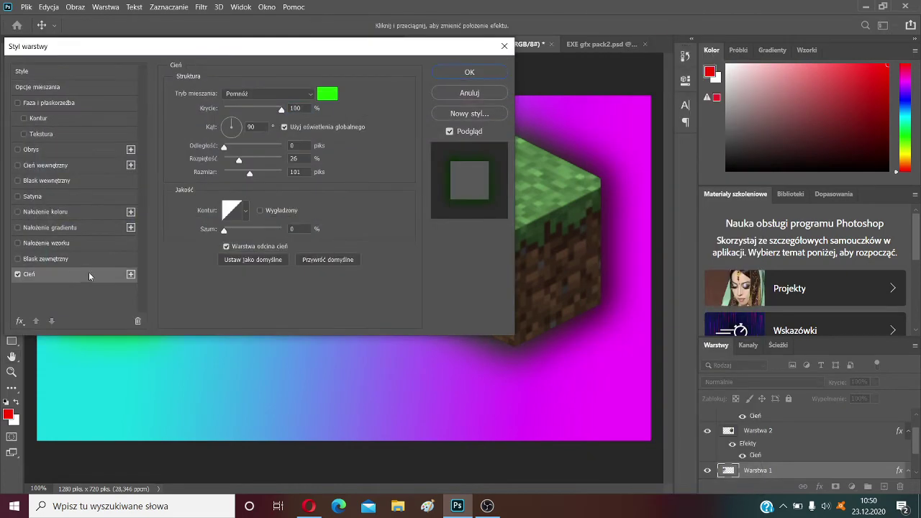
left_click(328, 94)
type("2a00ff")
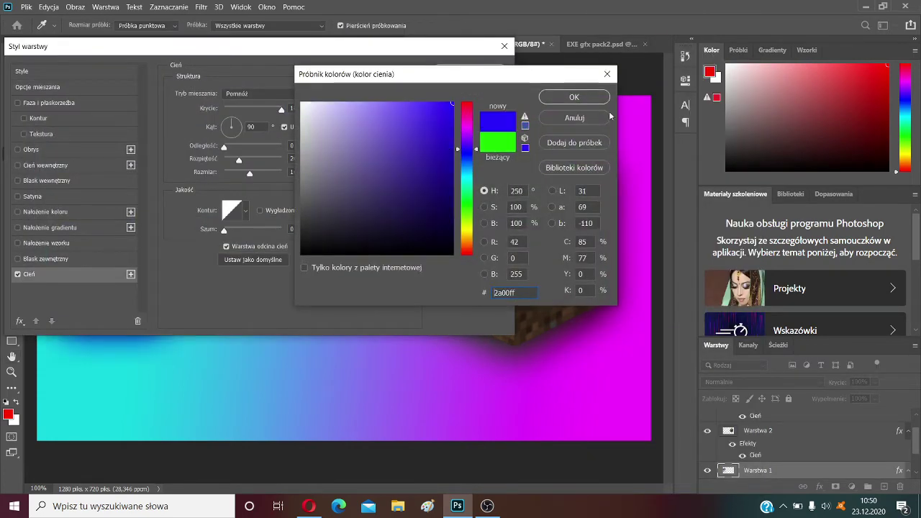
left_click(604, 103)
left_click(468, 74)
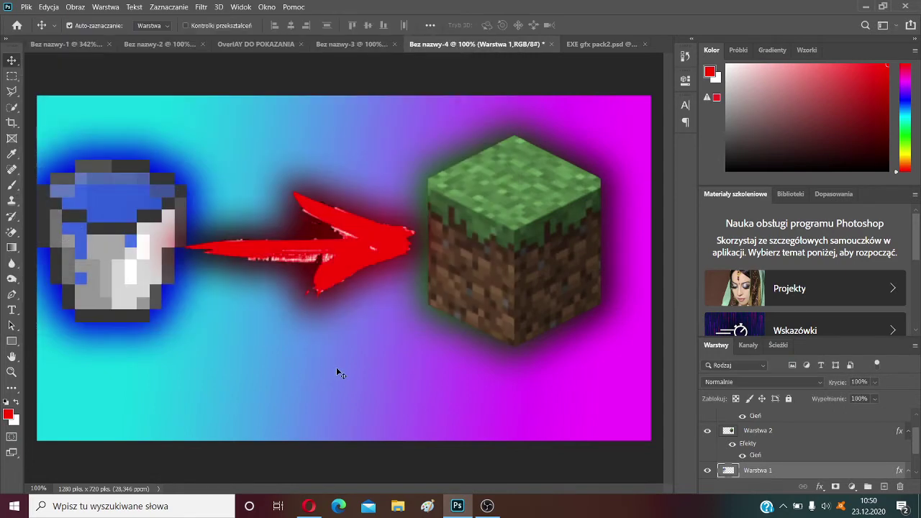
left_click_drag(351, 265, 361, 265)
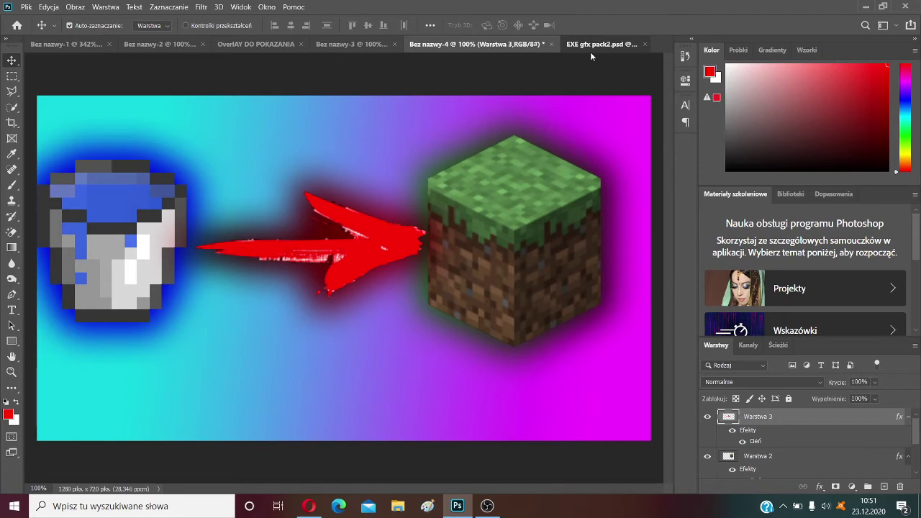
Step: Switch to the EXE gfx pack2.psd document, then hide and collapse its Strzałki layer group
key("ctrl+Tab")
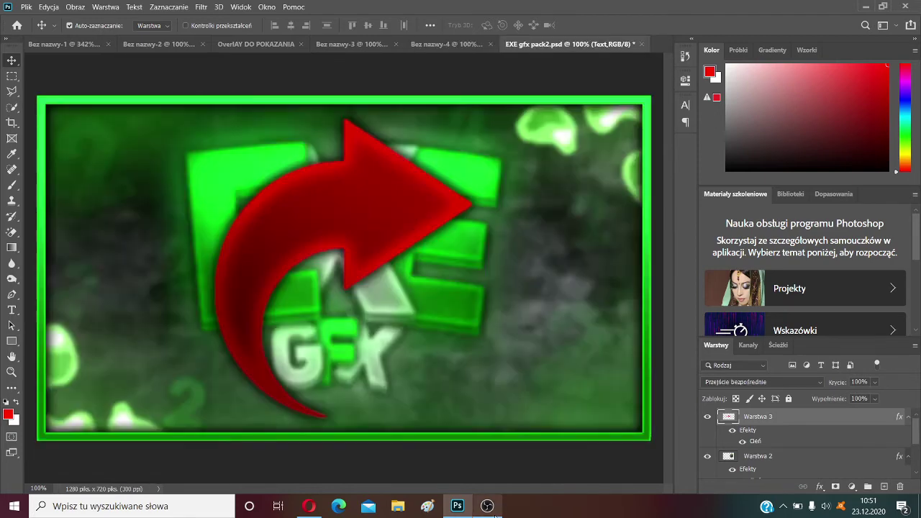
left_click(487, 506)
left_click(488, 506)
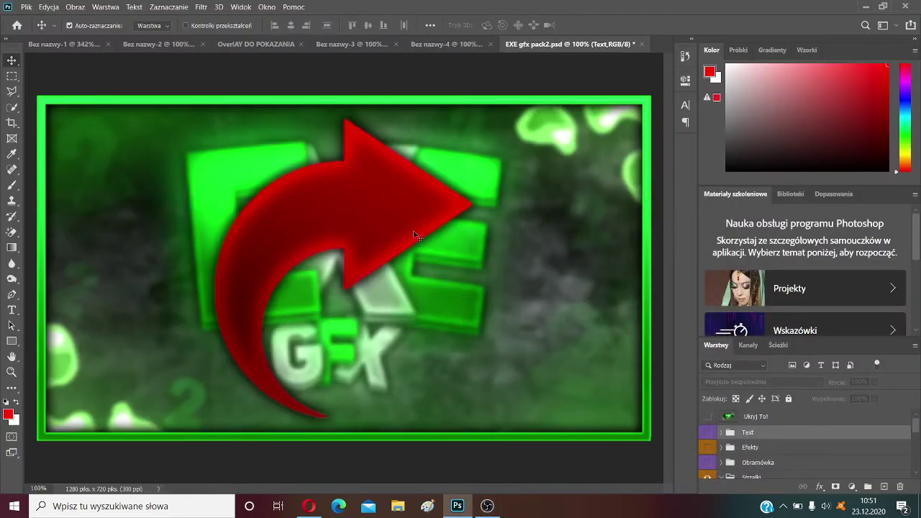
scroll(728, 476, "down", 1)
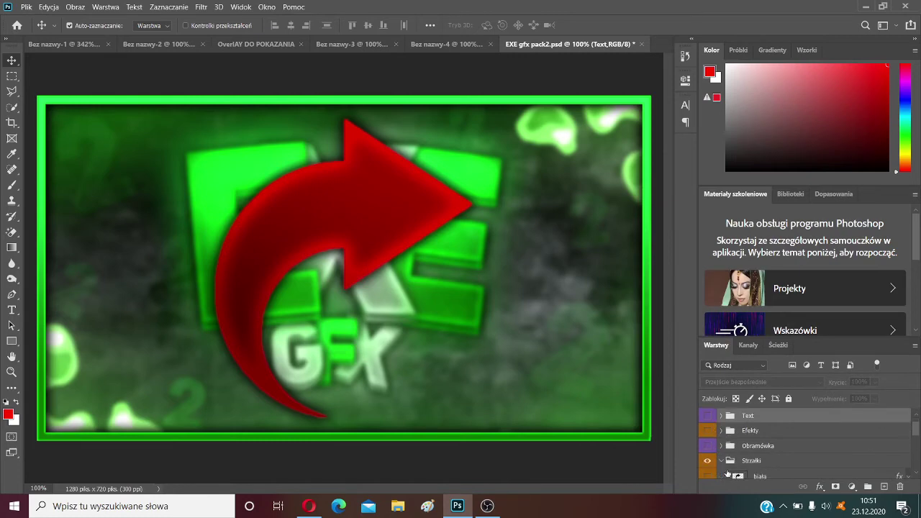
left_click(708, 461)
left_click(729, 462)
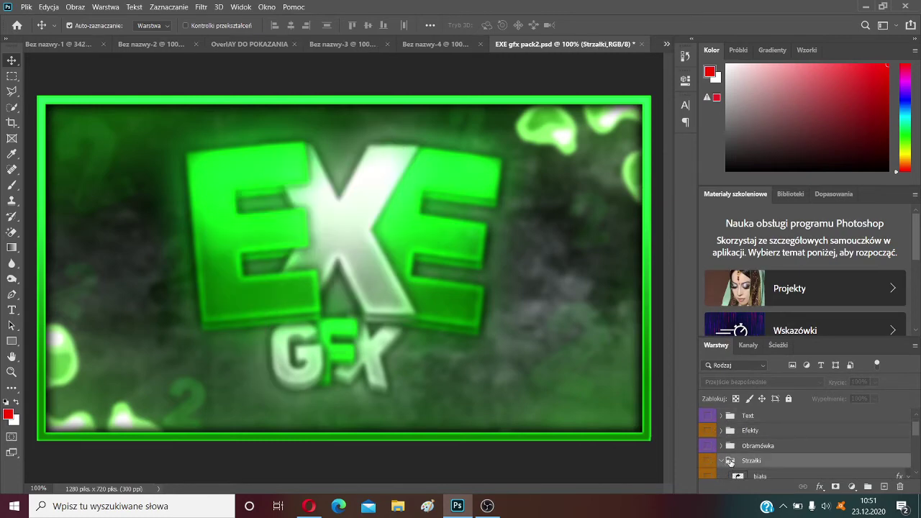
left_click(722, 461)
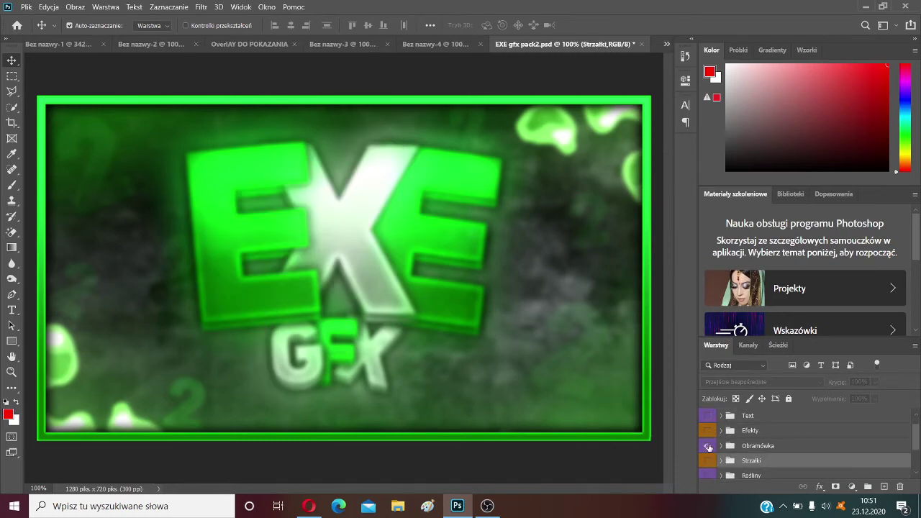
Step: Expand the Obramówka group, preview ring frames 1 and 2, and copy red ring 2 into the Bez nazwy-4 thumbnail
left_click(721, 446)
left_click(705, 445)
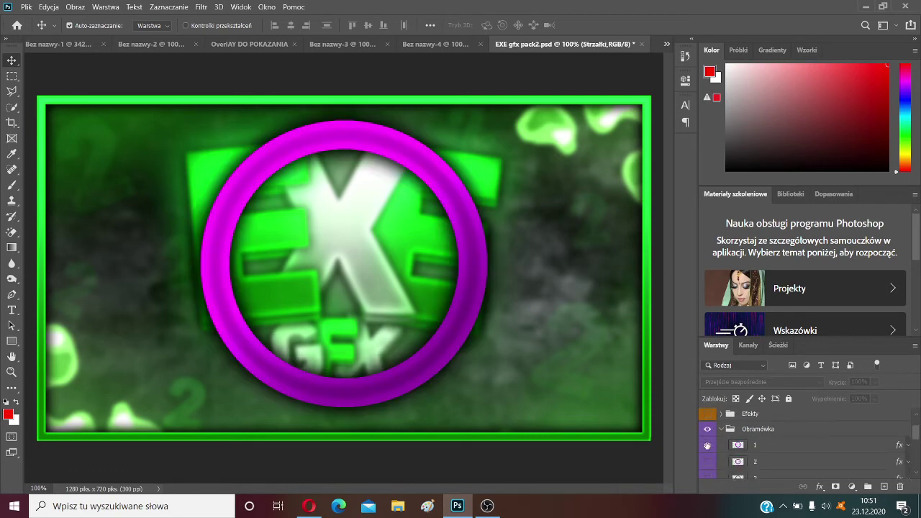
left_click(706, 445)
left_click(706, 461)
left_click(707, 461)
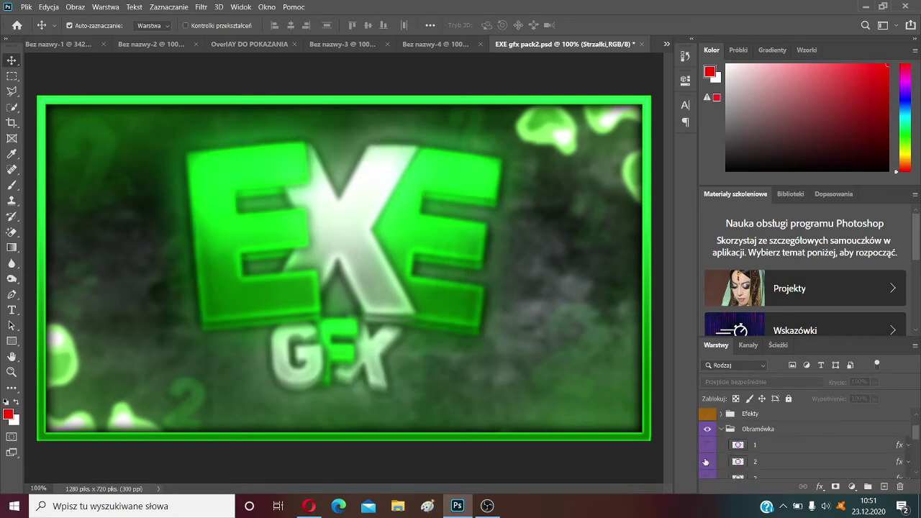
left_click(706, 461)
left_click_drag(728, 461, 419, 248)
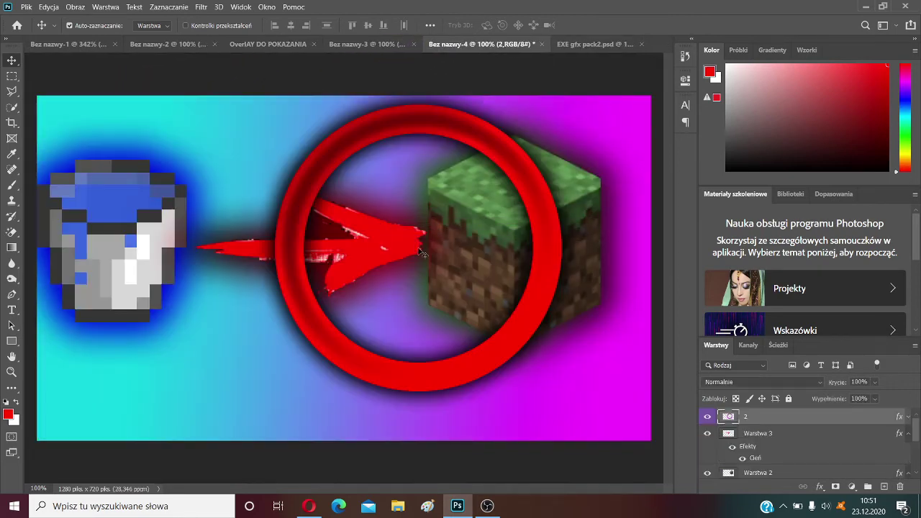
Step: Scale the red ring to 86.87% and centre it around the grass block
left_click_drag(507, 192, 605, 192)
key("ctrl+t")
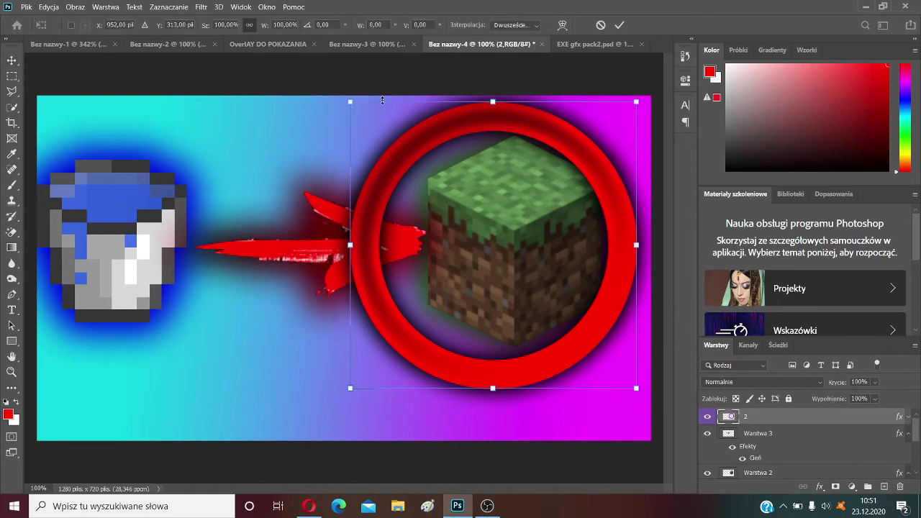
left_click_drag(351, 94, 388, 140)
left_click_drag(485, 191, 510, 180)
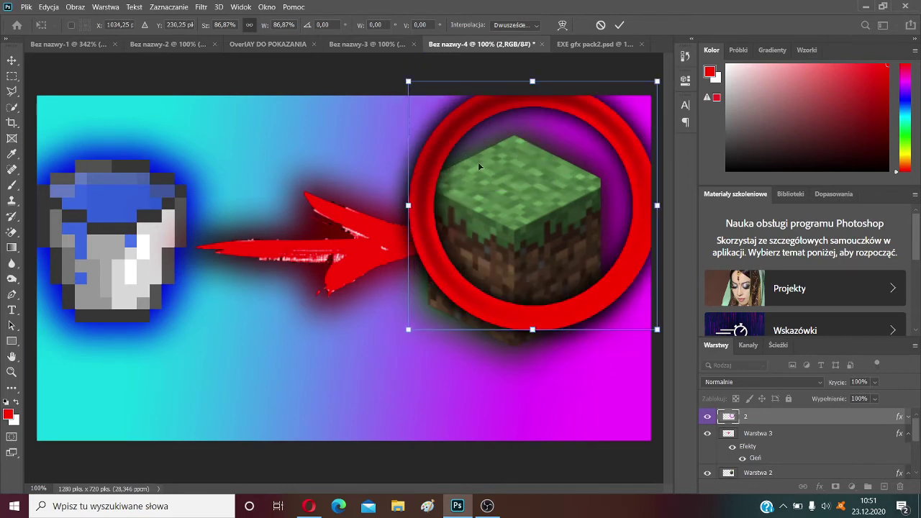
left_click_drag(445, 147, 435, 179)
mouse_move(426, 179)
left_mouse_down()
mouse_move(434, 185)
mouse_move(422, 181)
left_mouse_up()
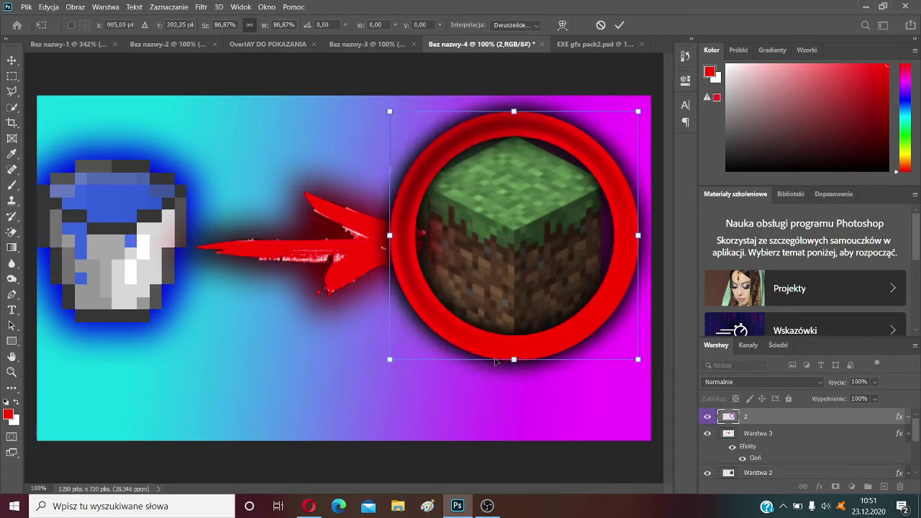
key("Return")
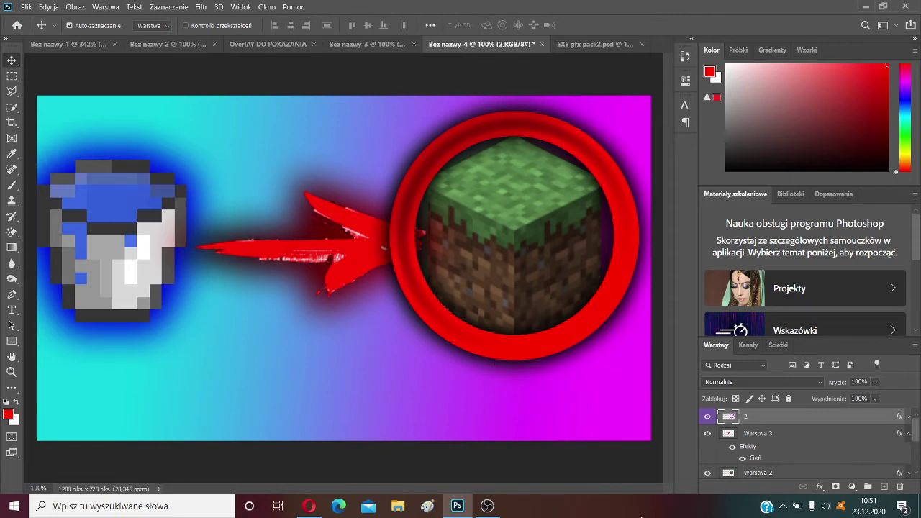
left_click_drag(504, 360, 72, 366)
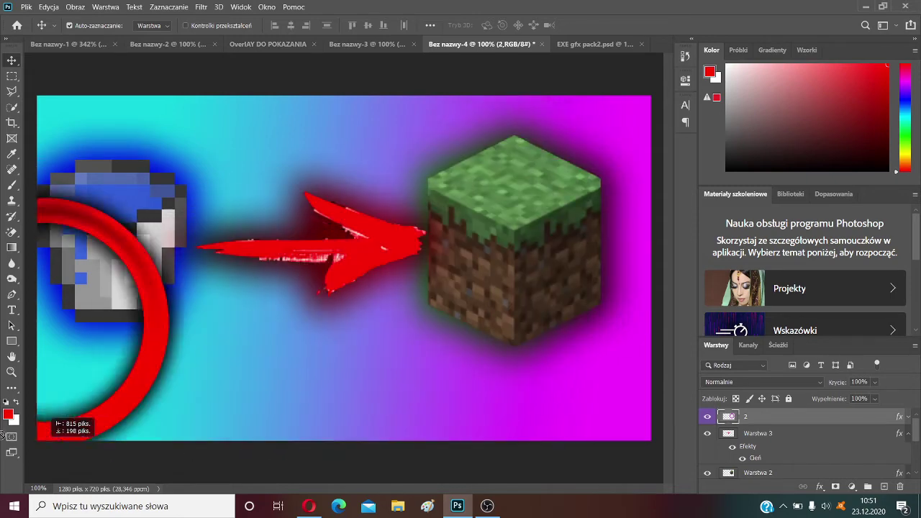
key("ctrl+z")
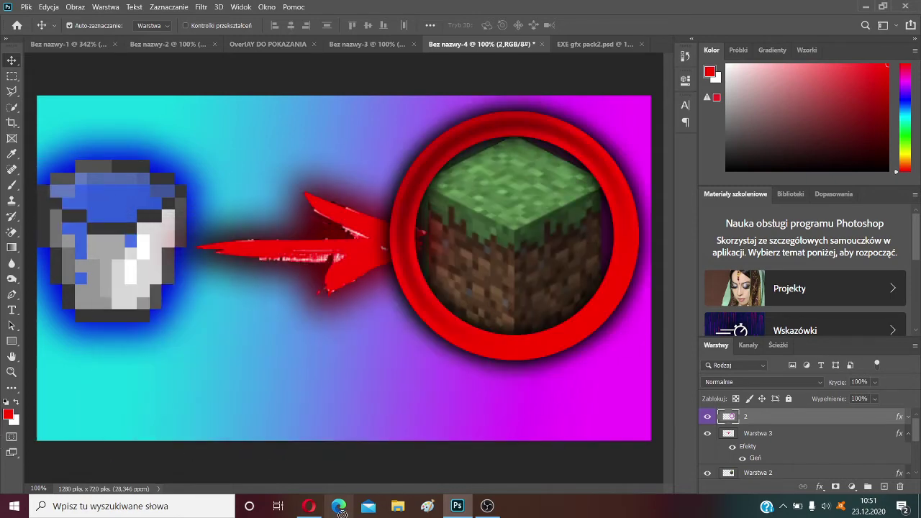
left_click(463, 510)
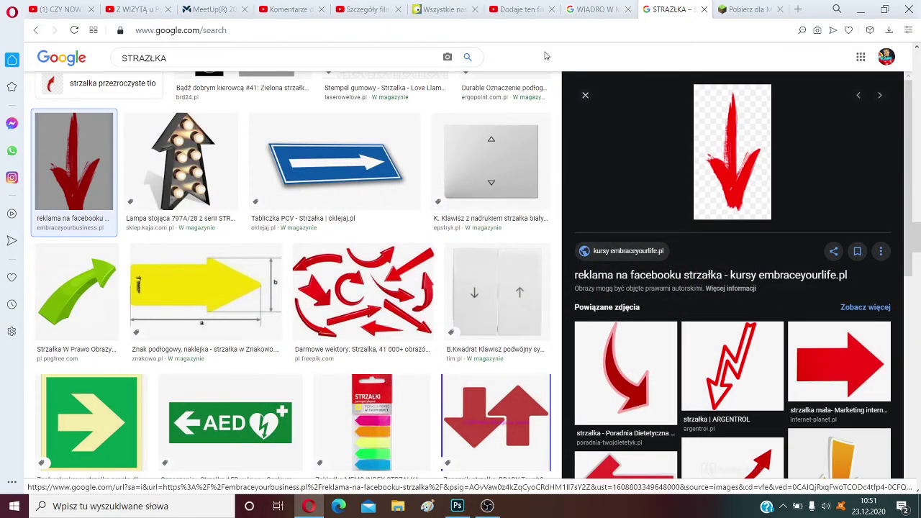
left_click(470, 510)
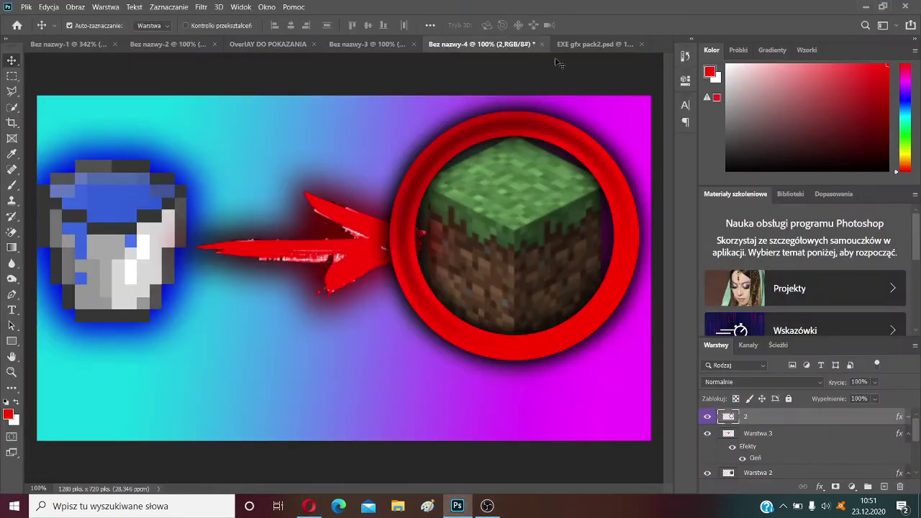
Step: Preview more Obramówka frames in EXE gfx pack2.psd, copy blue ring 4 into the thumbnail, and place it around the bucket
left_click(587, 44)
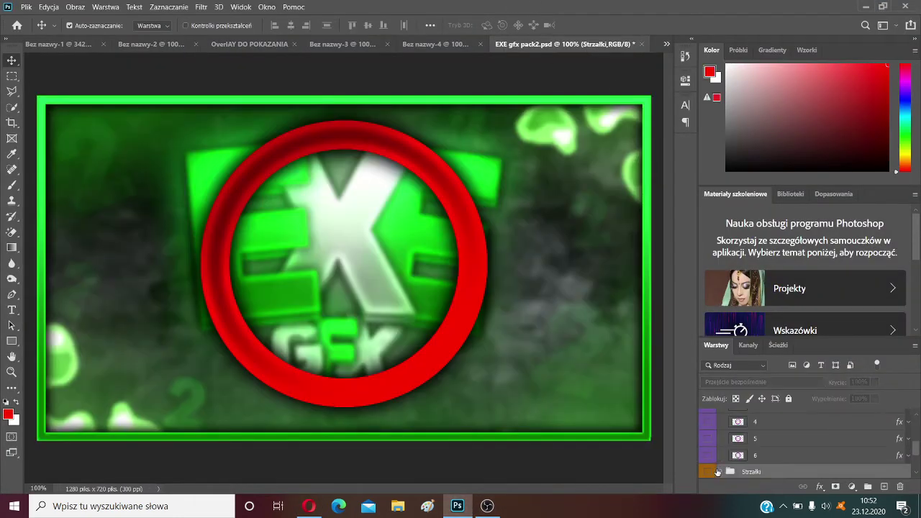
left_click(717, 469)
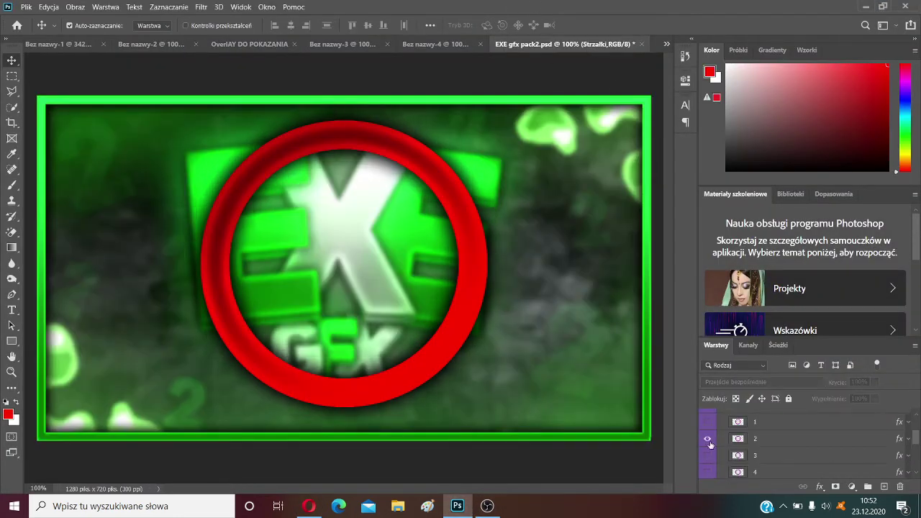
left_click(709, 439)
left_click(709, 455)
left_click(709, 455)
left_click(709, 471)
left_click(709, 471)
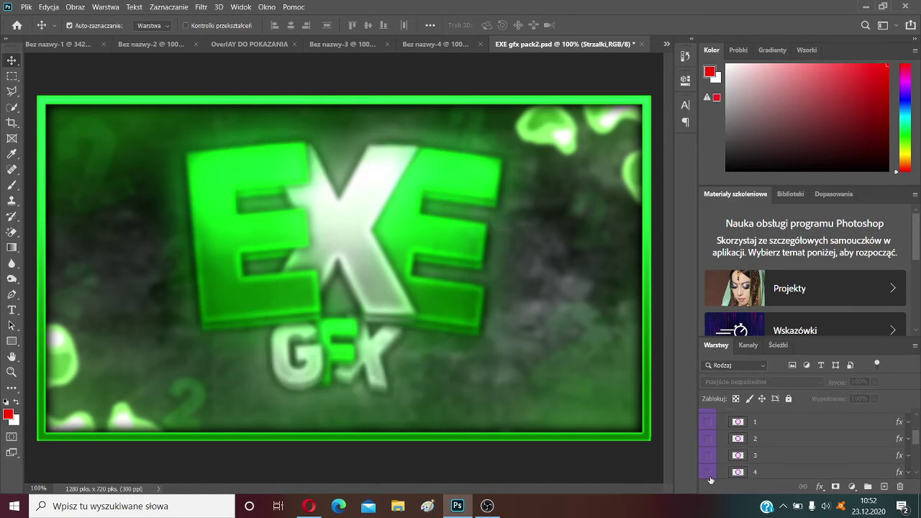
left_click(709, 472)
left_click_drag(738, 473, 102, 222)
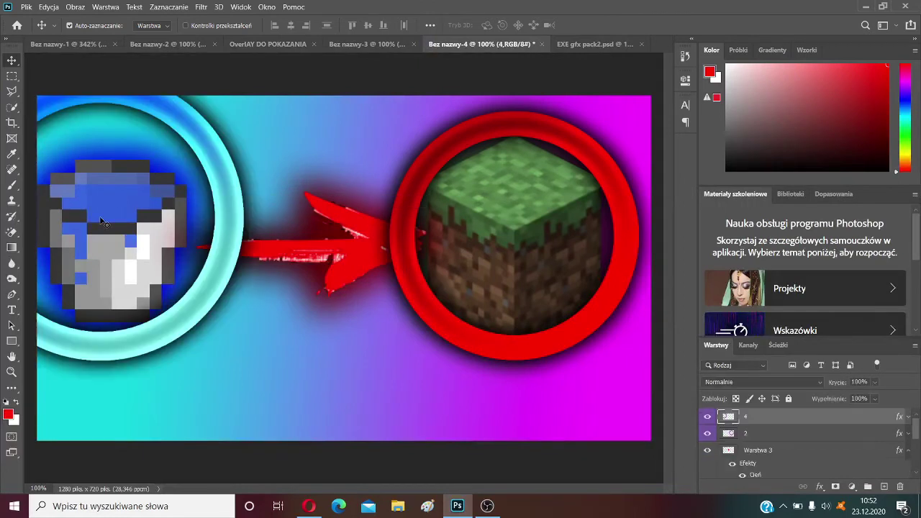
left_click_drag(218, 197, 219, 218)
Step: Scale the red arrow down to fit between the two rings, and shift the blue ring slightly toward the arrow
mouse_move(313, 252)
left_mouse_down()
mouse_move(328, 223)
mouse_move(321, 256)
left_mouse_up()
key("ctrl+t")
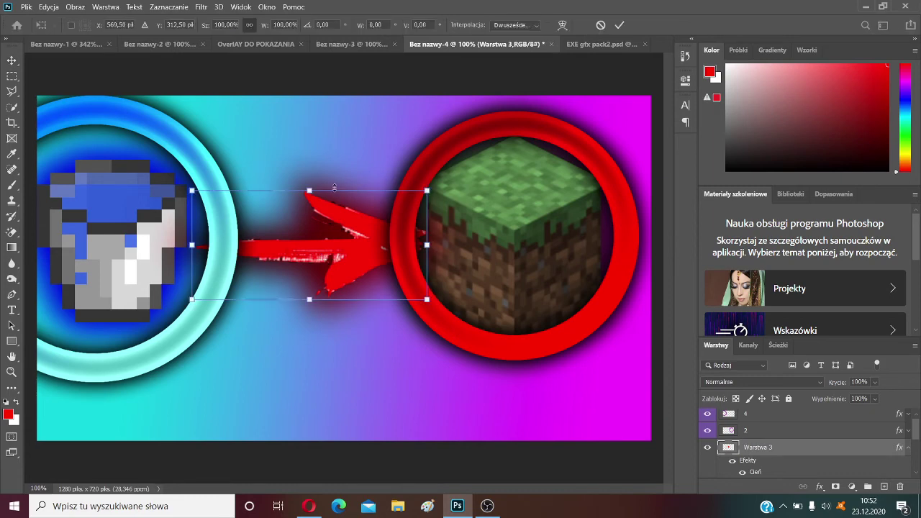
left_click_drag(310, 191, 310, 216)
left_click_drag(313, 257, 317, 249)
key("Return")
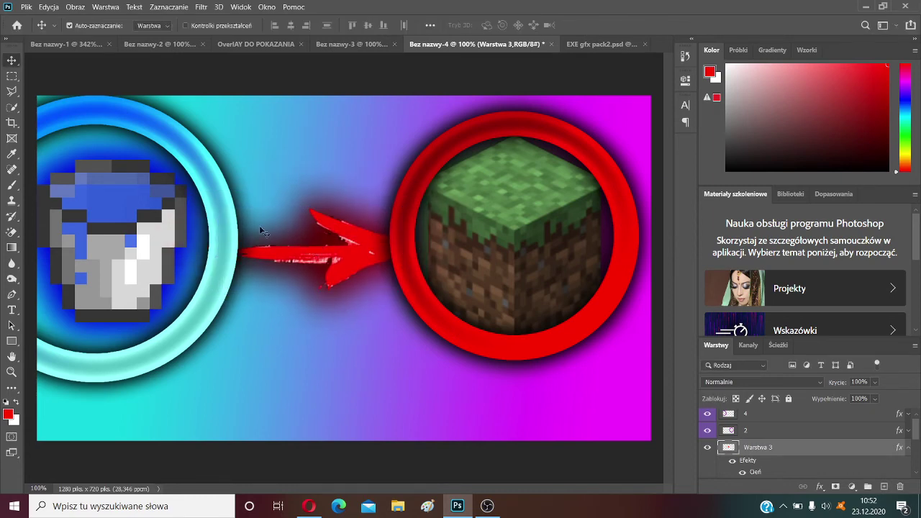
left_click_drag(223, 226, 240, 228)
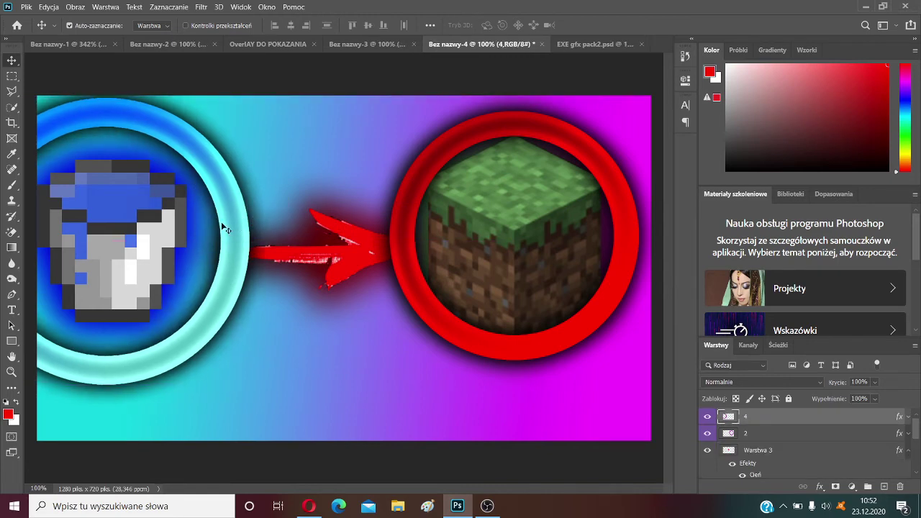
Step: Enlarge the red ring to about the blue ring's size, keeping it centred horizontally around the grass block
left_click(502, 115)
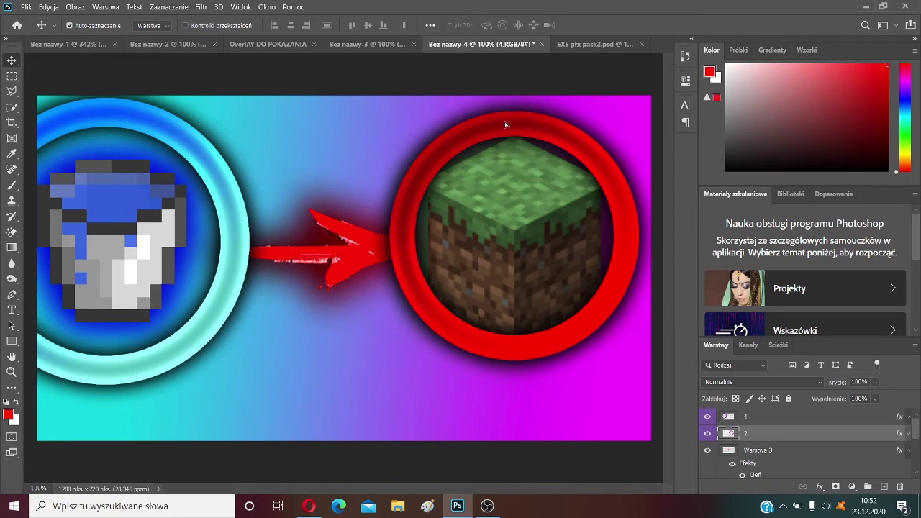
mouse_move(504, 122)
left_mouse_down()
mouse_move(515, 109)
mouse_move(502, 118)
left_mouse_up()
key("ctrl+t")
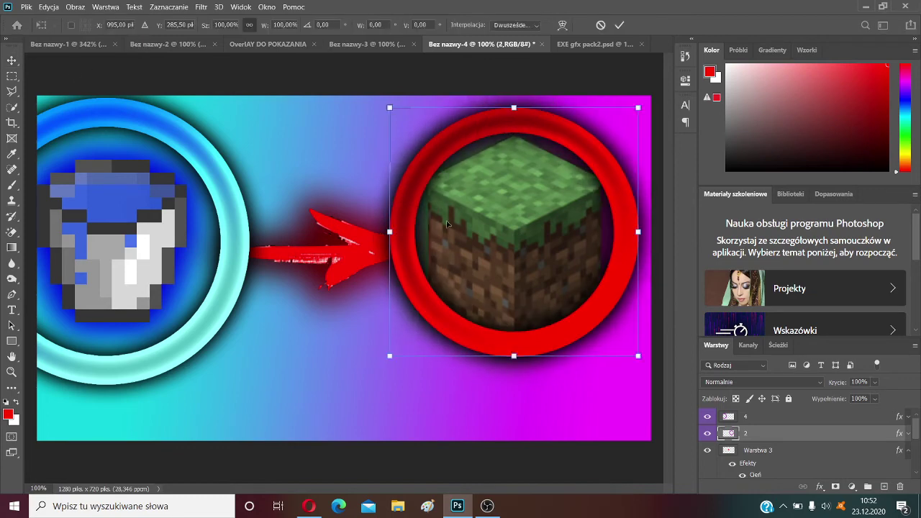
left_click_drag(391, 232, 372, 247)
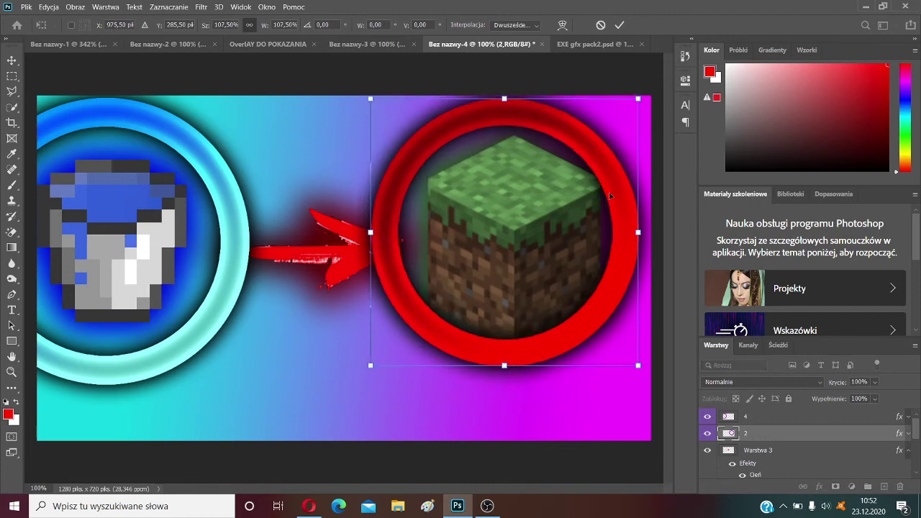
left_click_drag(611, 190, 623, 185)
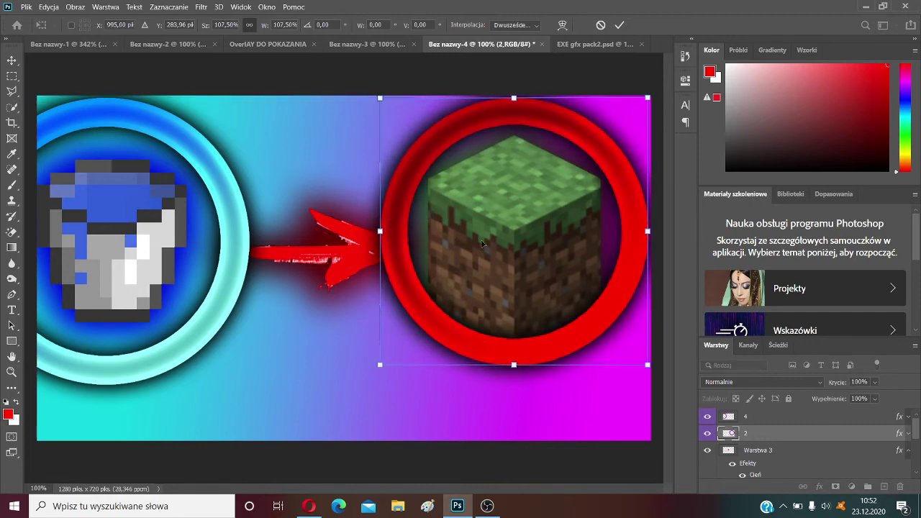
left_click_drag(511, 370, 514, 386)
key("Return")
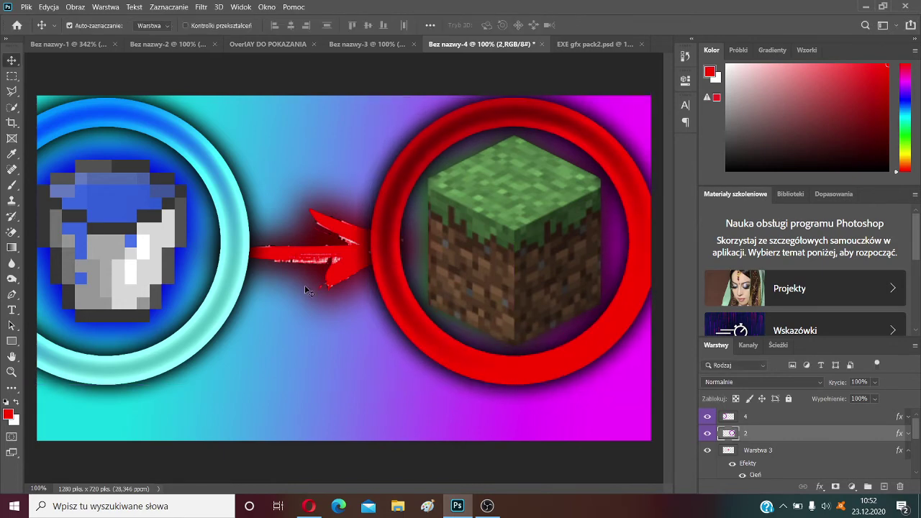
Step: Shift the blue ring and the bucket inside it slightly toward the arrow, keeping the bucket centred in the ring
left_click(243, 283)
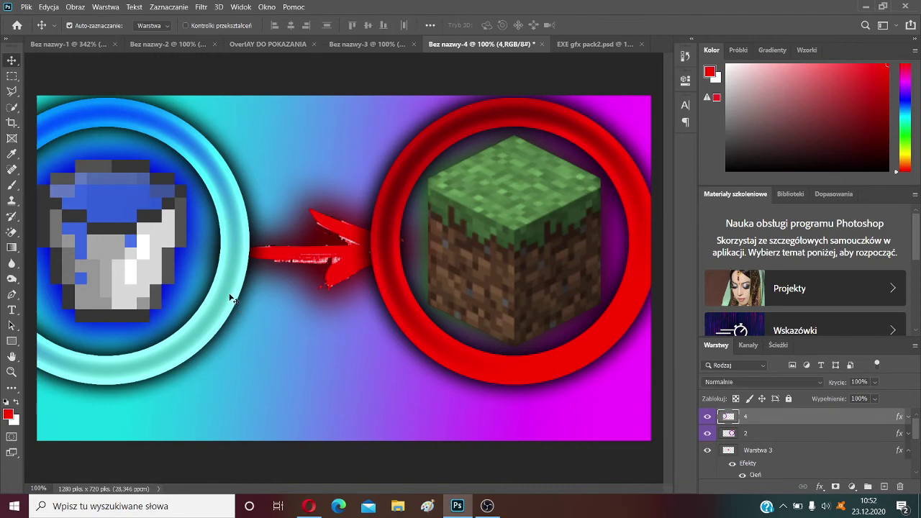
left_click_drag(233, 299, 245, 295)
left_click_drag(166, 274, 180, 273)
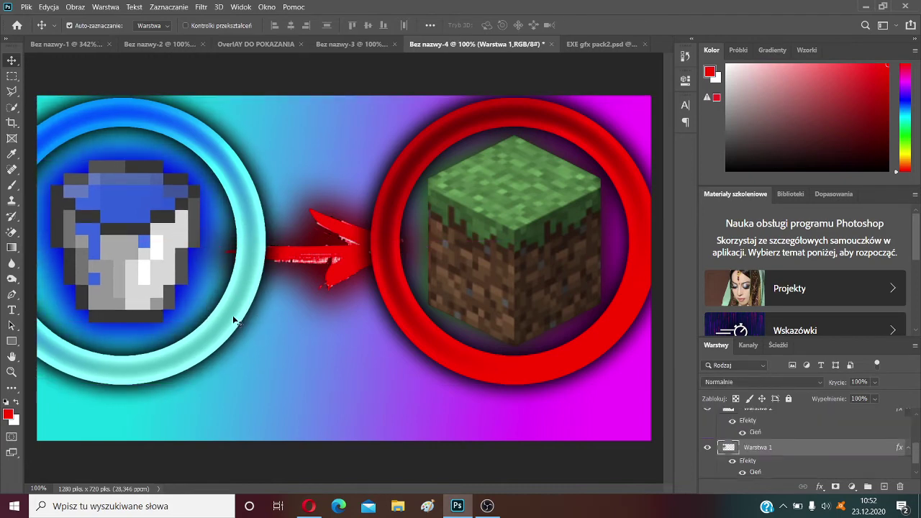
Step: Save the thumbnail on the computer as a PNG named "Minaiturka minecraft" in the paczki folder, accepting the PNG format options
left_click(26, 7)
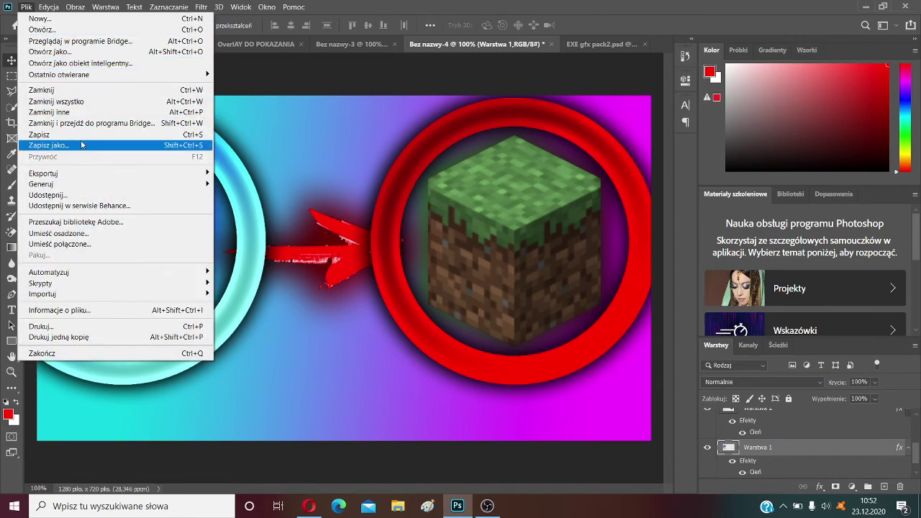
left_click(43, 135)
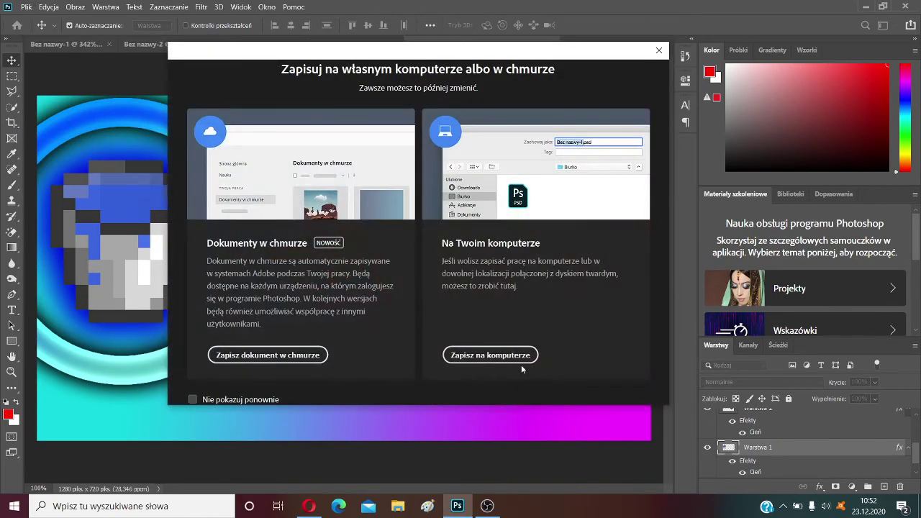
left_click(508, 356)
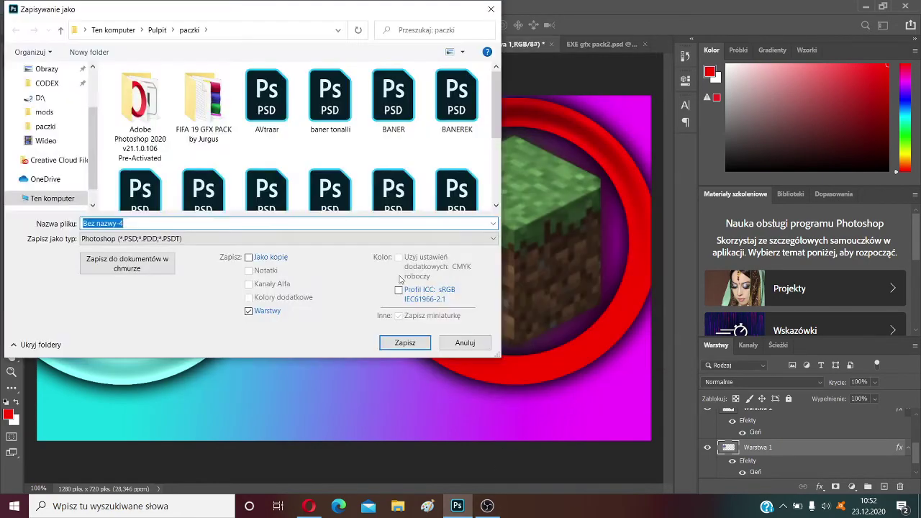
left_click(238, 239)
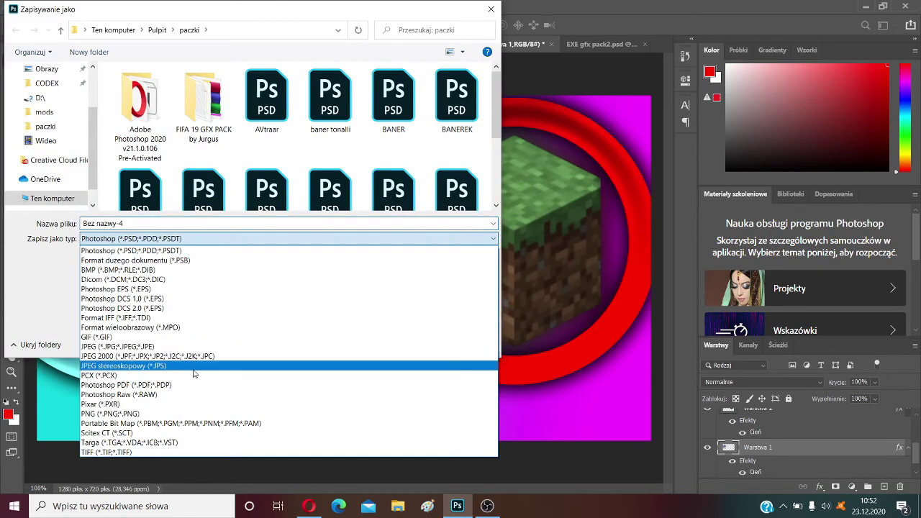
left_click(169, 413)
left_click(198, 224)
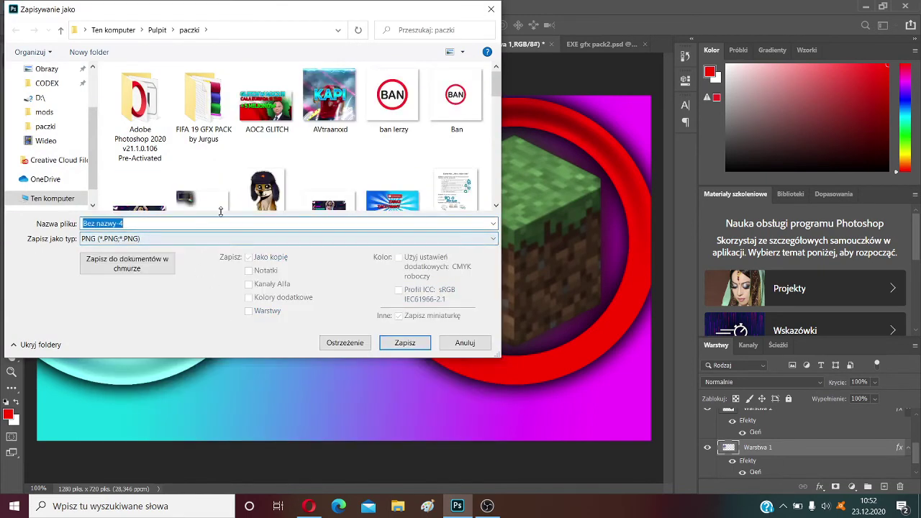
key("BackSpace")
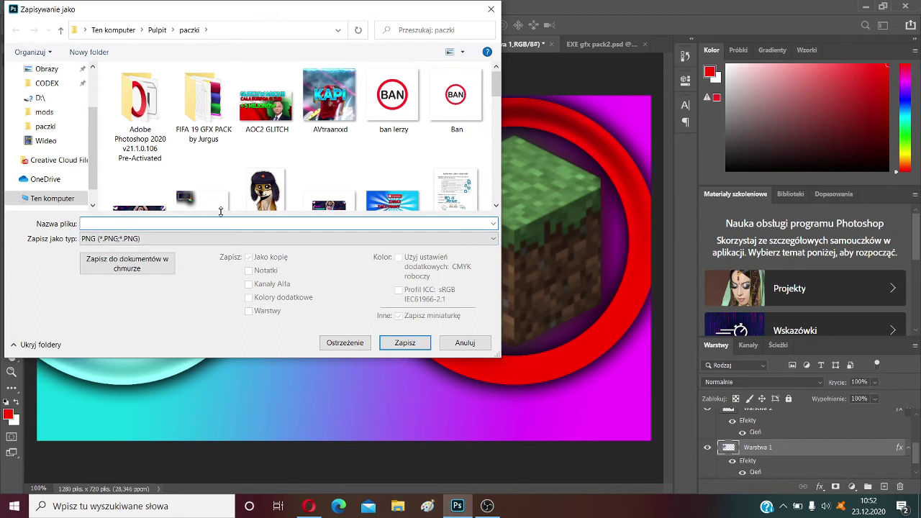
type("Minait")
left_click(389, 342)
left_click(561, 146)
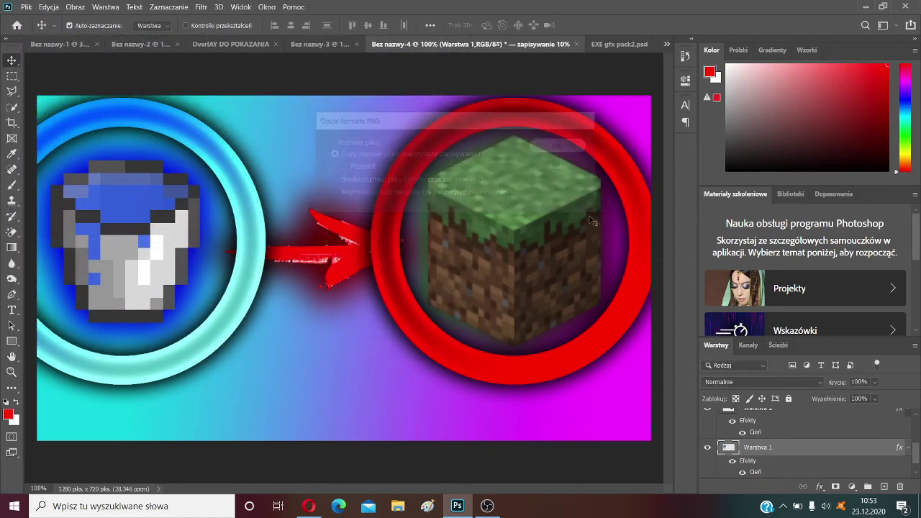
Step: Switch to the Opera browser and bring up the YouTube Studio details page of the WIADRO W MINECRAFT video
left_click(300, 511)
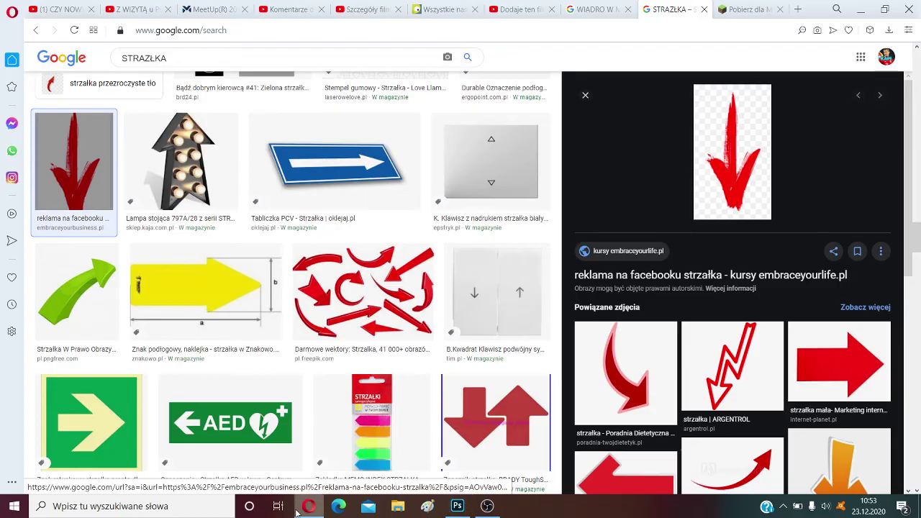
left_click(498, 9)
left_click(364, 9)
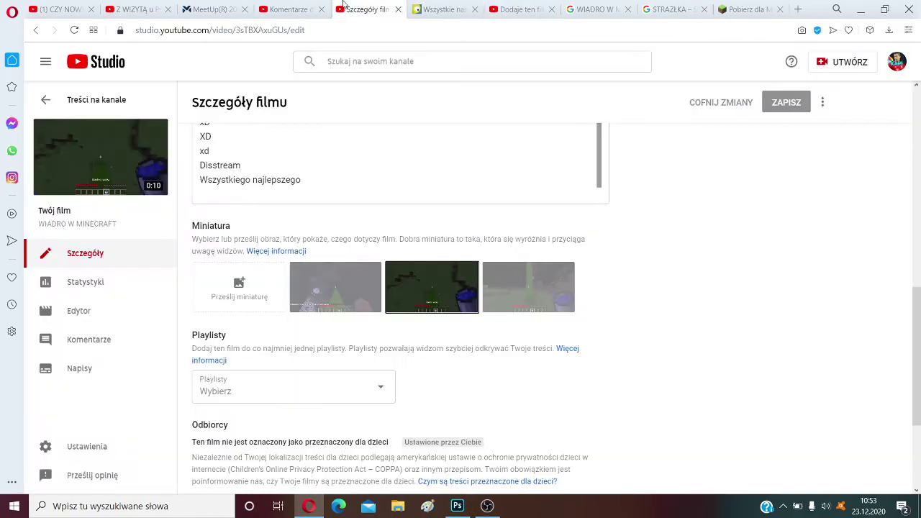
left_click(291, 8)
left_click(351, 9)
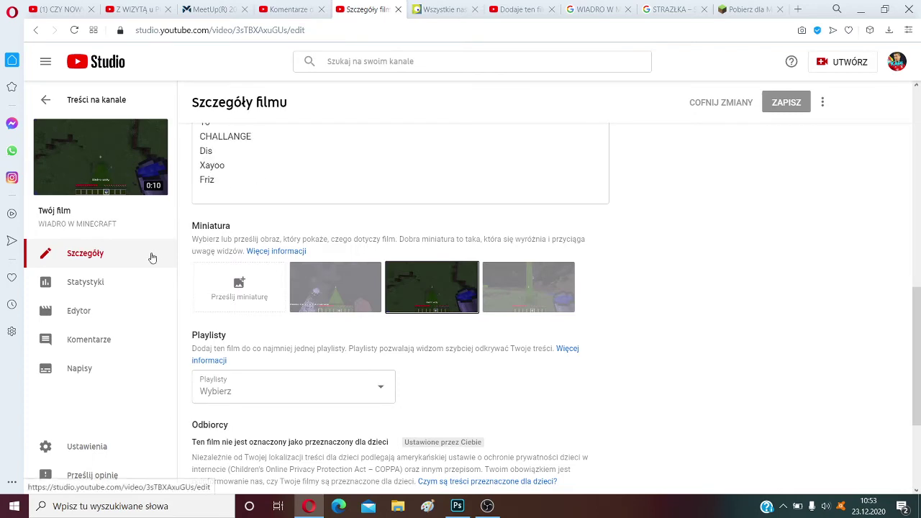
left_click(123, 309)
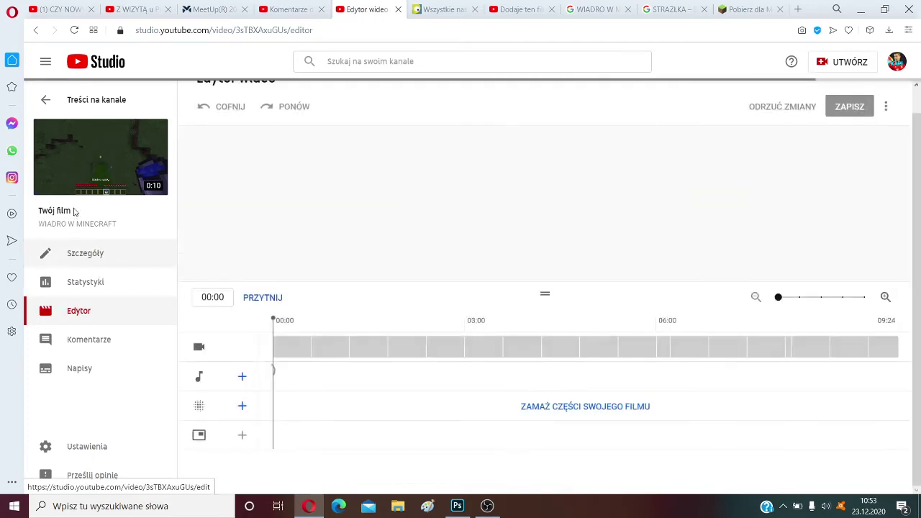
key("alt+Left")
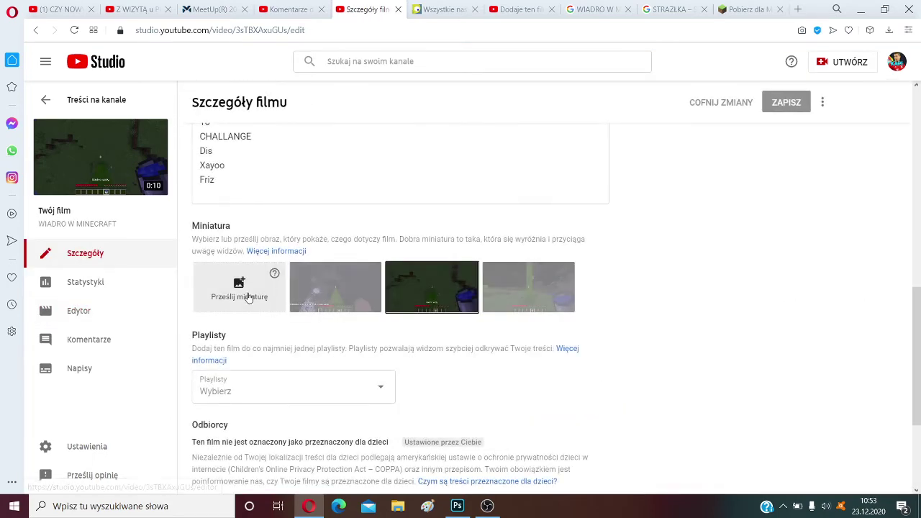
Step: Upload the "Minaiturka minecraft" image from the paczki folder as the video's custom thumbnail
left_click(242, 292)
left_click(290, 239)
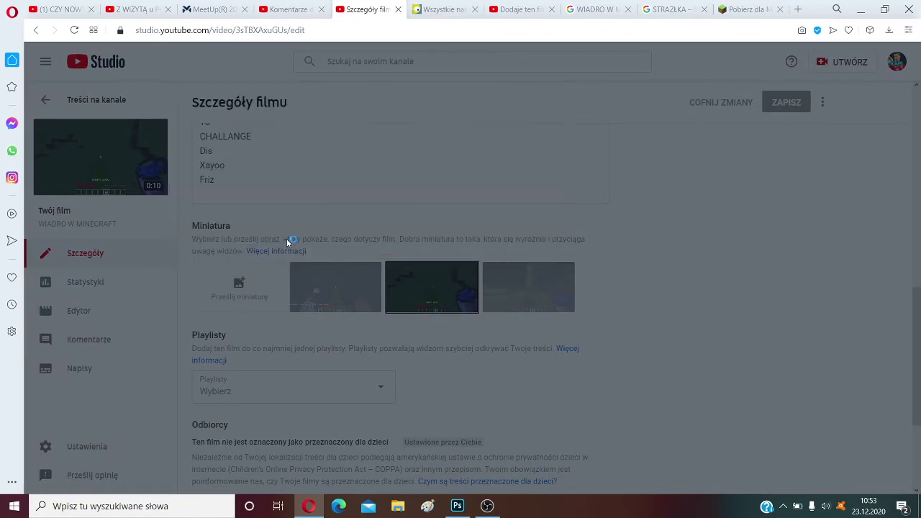
scroll(62, 171, "up", 3)
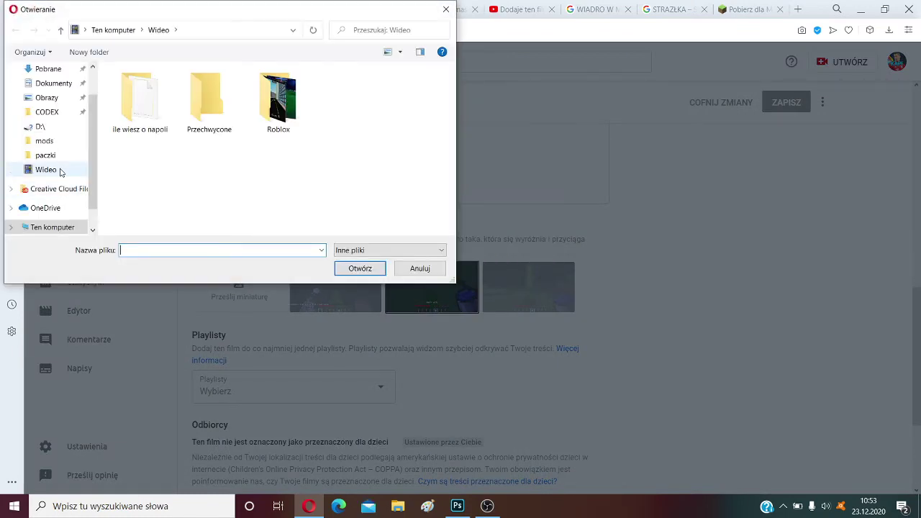
scroll(63, 153, "down", 1)
left_click(55, 154)
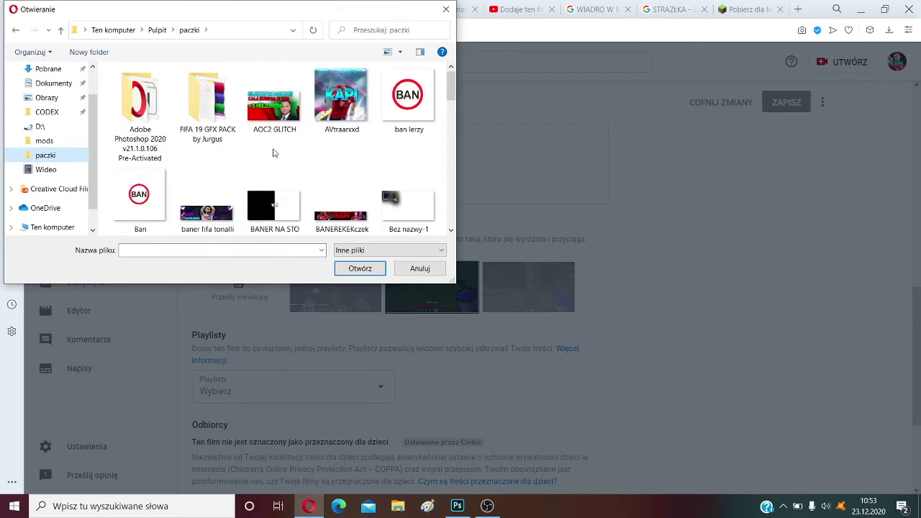
left_click_drag(450, 84, 450, 231)
scroll(410, 195, "up", 5)
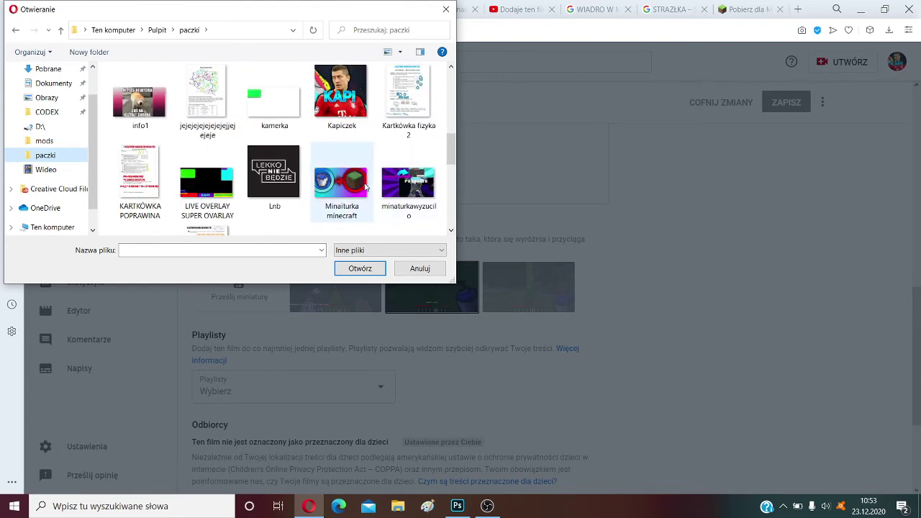
left_click(366, 187)
left_click(361, 269)
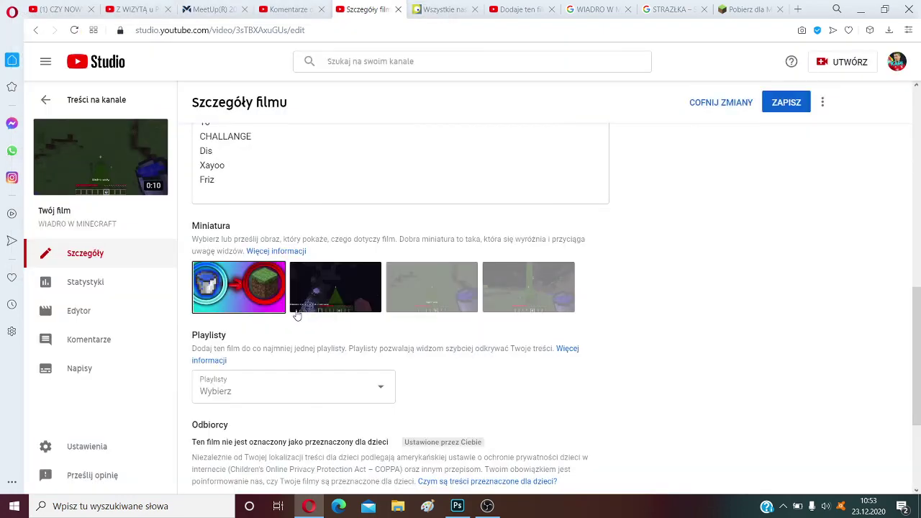
Step: Add the line "Xayoo indistres" below the first "Friz" in the video description and save the video's changes
left_click(247, 359)
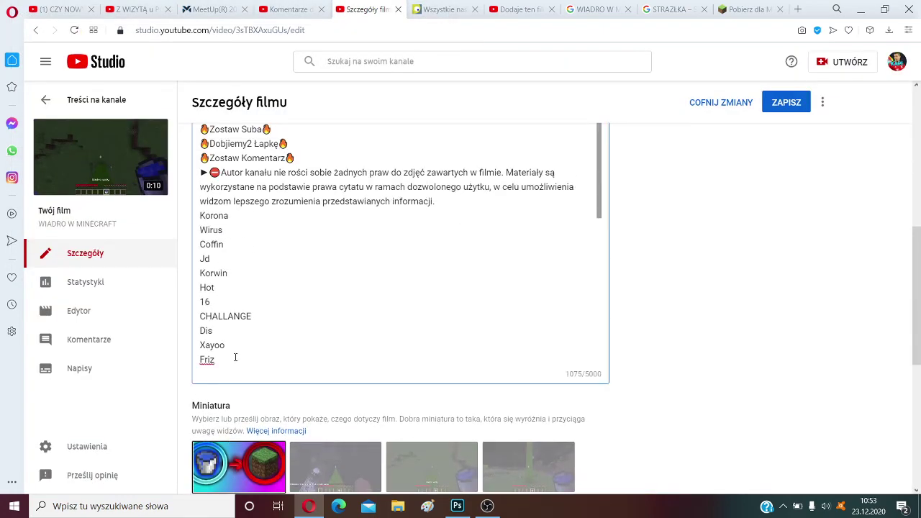
key("Return")
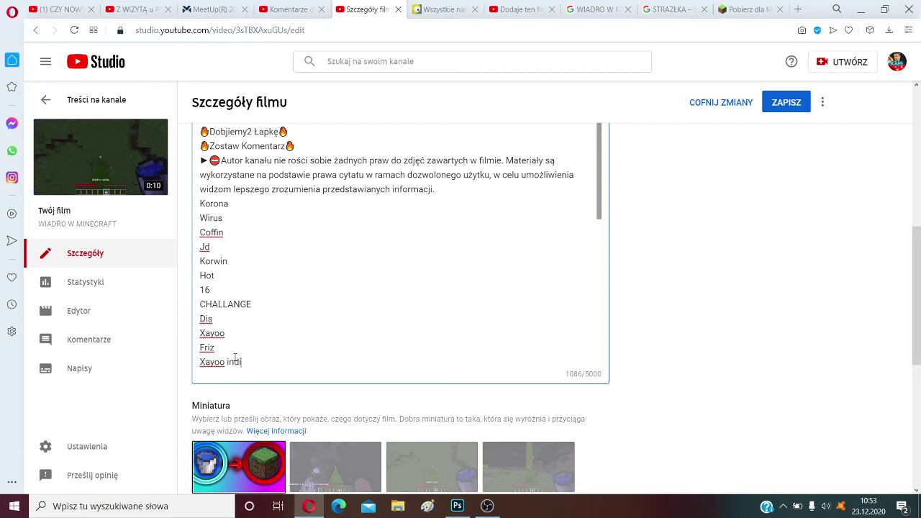
scroll(415, 354, "down", 10)
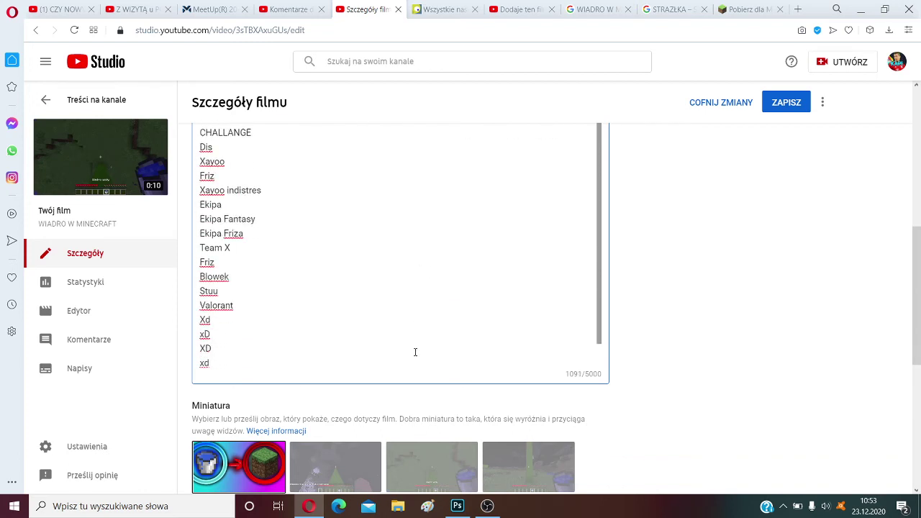
scroll(415, 333, "up", 6)
scroll(415, 336, "down", 5)
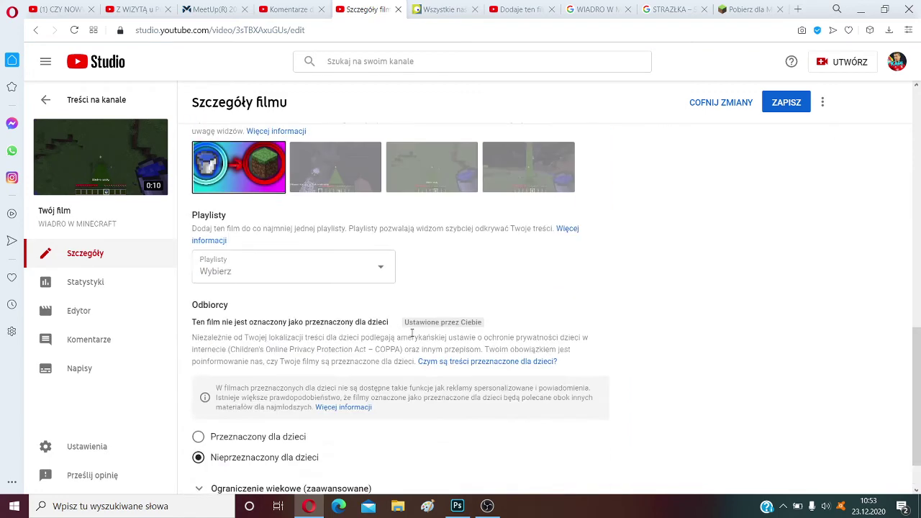
scroll(422, 331, "up", 3)
scroll(504, 371, "up", 2)
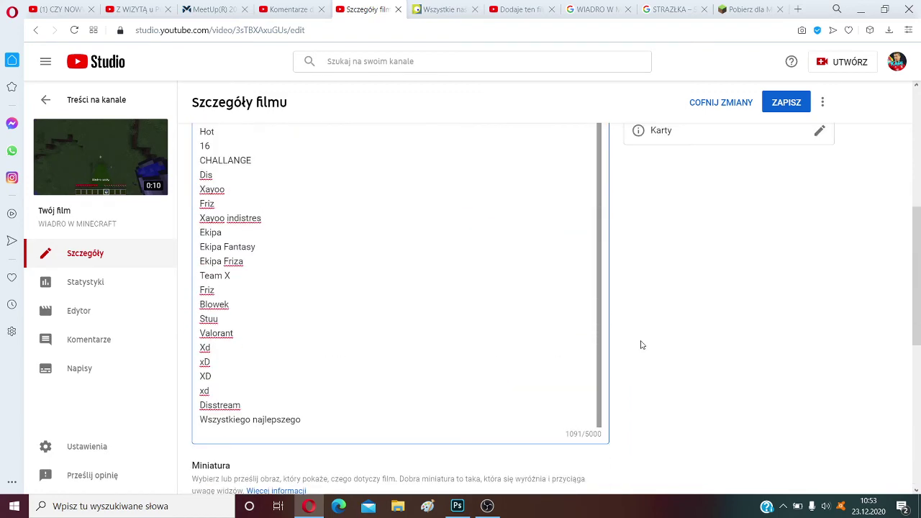
scroll(637, 352, "down", 1)
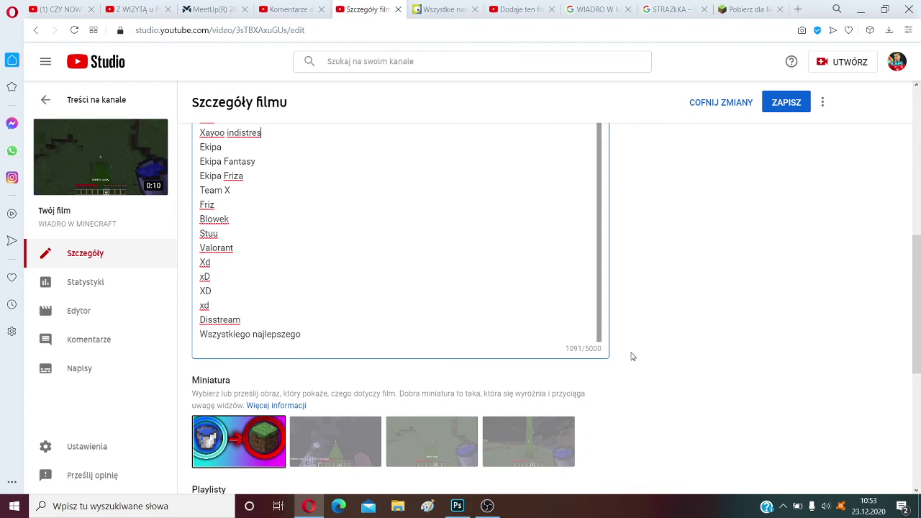
scroll(633, 356, "down", 1)
left_click(784, 102)
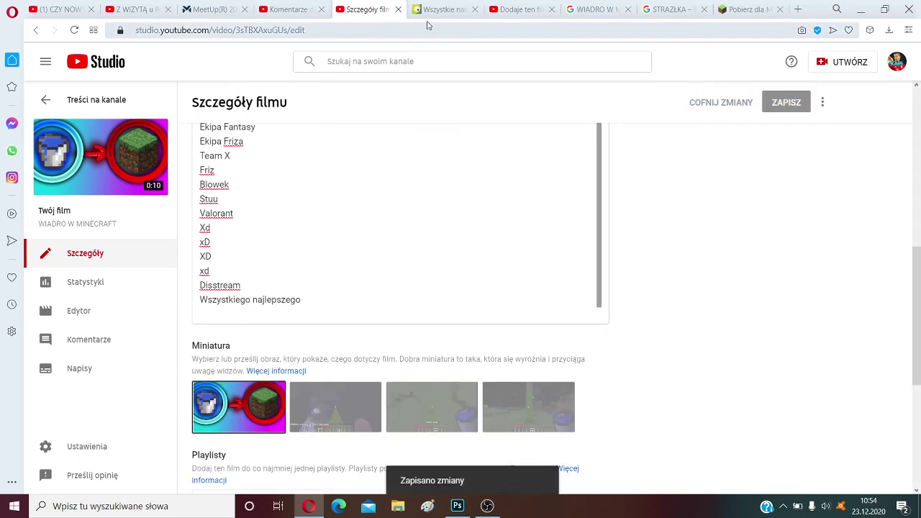
Step: Open the channel page from the "Dodaje ten film" video and show its list of uploaded videos
left_click(512, 8)
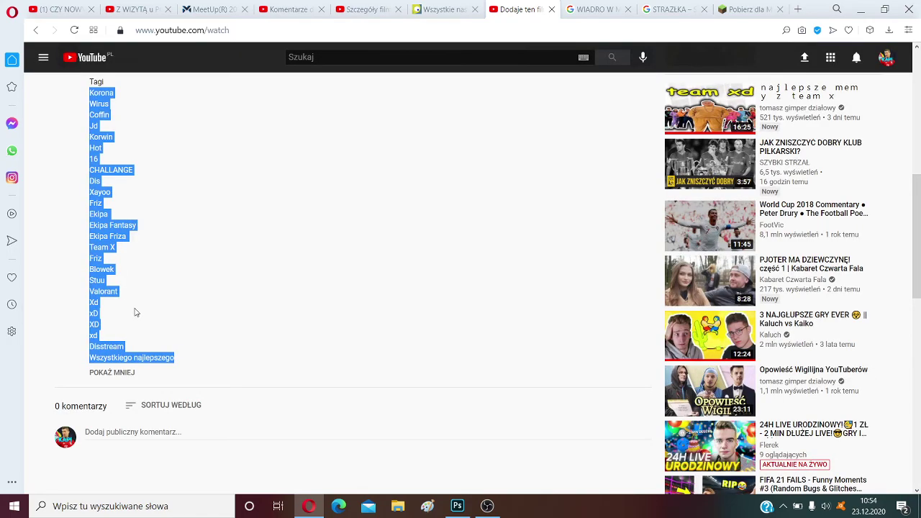
scroll(134, 312, "up", 5)
left_click(65, 416)
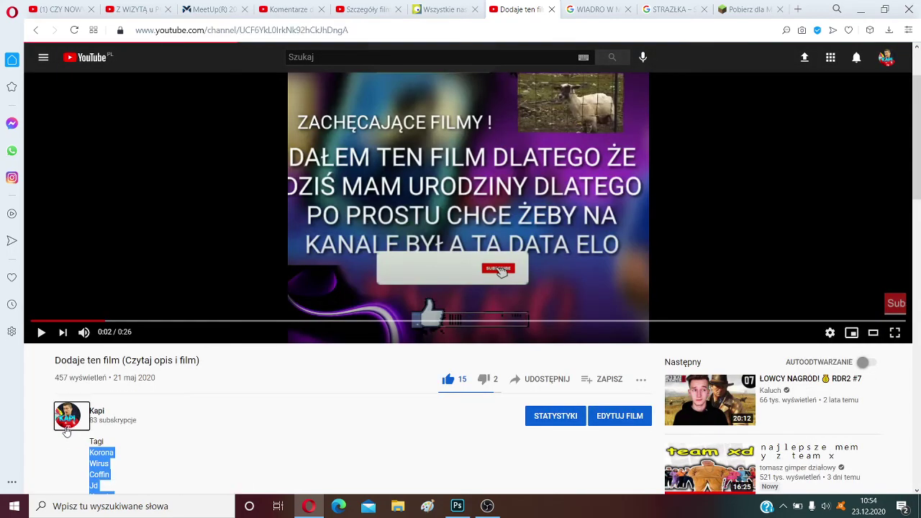
left_click(288, 264)
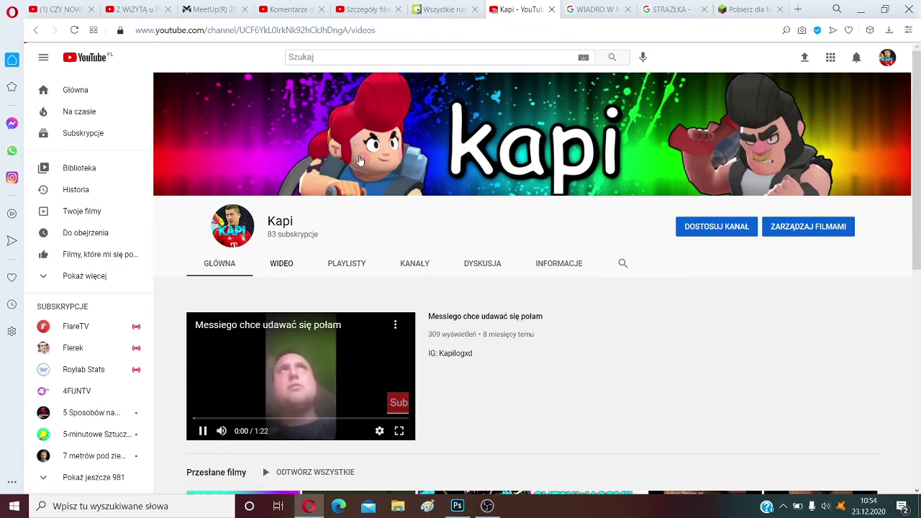